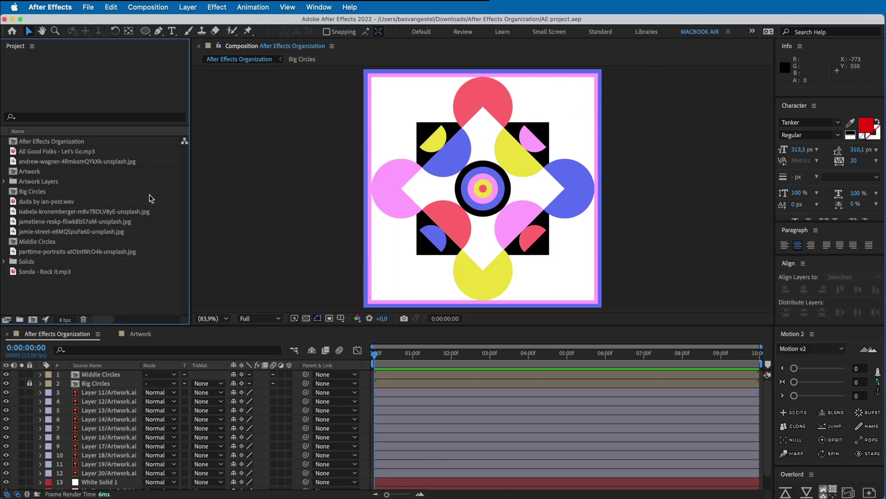
# Examine the project's unsorted compositions, audio and image files, and the contents of the Artwork Layers folder.
pyautogui.moveTo(98, 294); pyautogui.dragTo(41, 117)
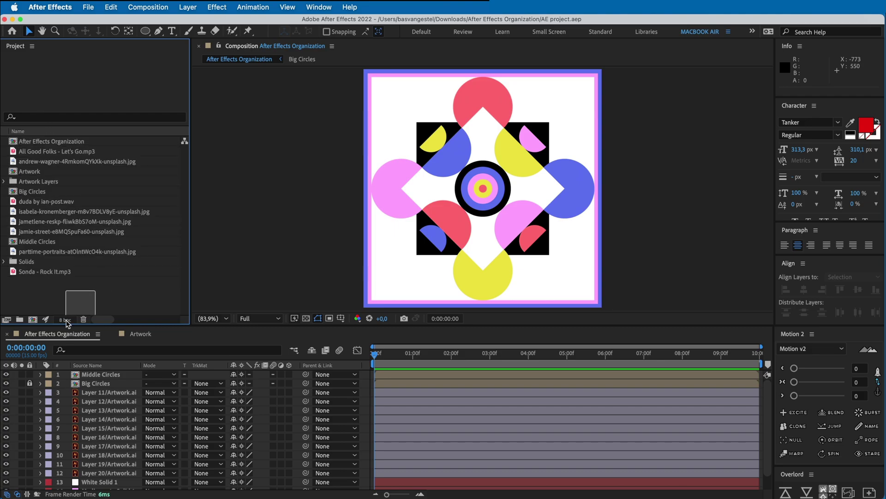
pyautogui.click(71, 294)
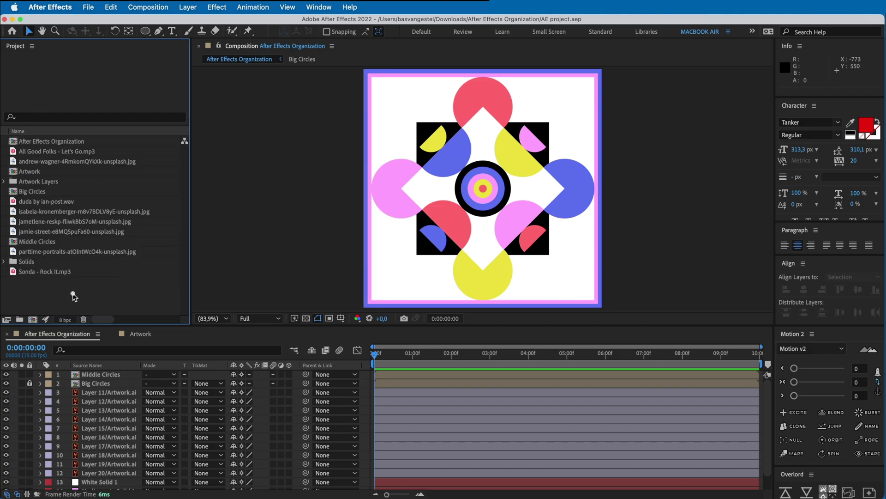
pyautogui.click(43, 141)
pyautogui.click(54, 152)
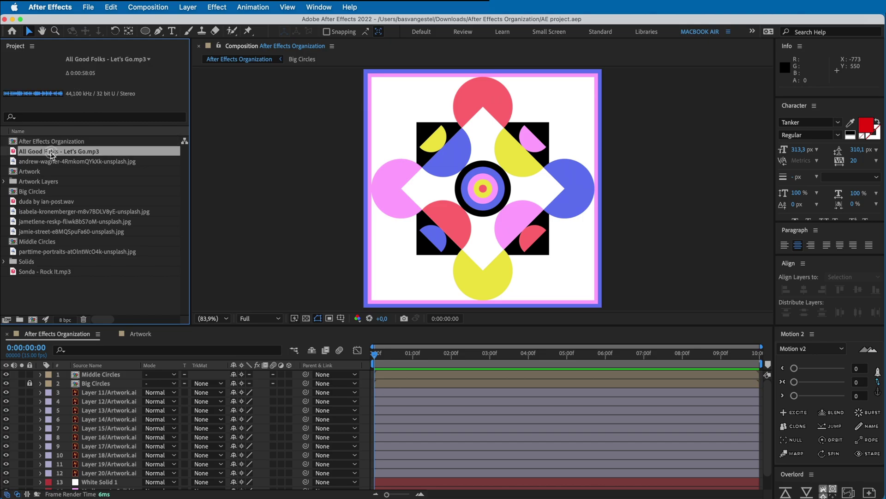
pyautogui.click(62, 162)
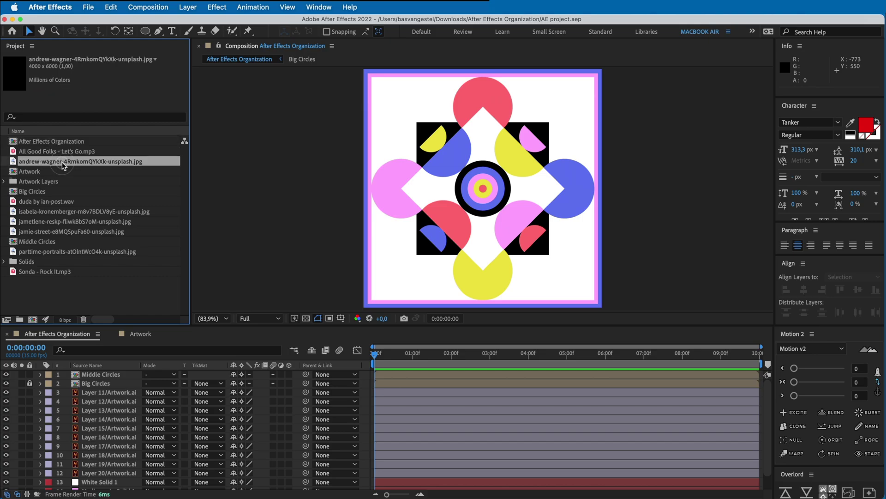
pyautogui.click(31, 172)
pyautogui.click(4, 182)
pyautogui.click(37, 191)
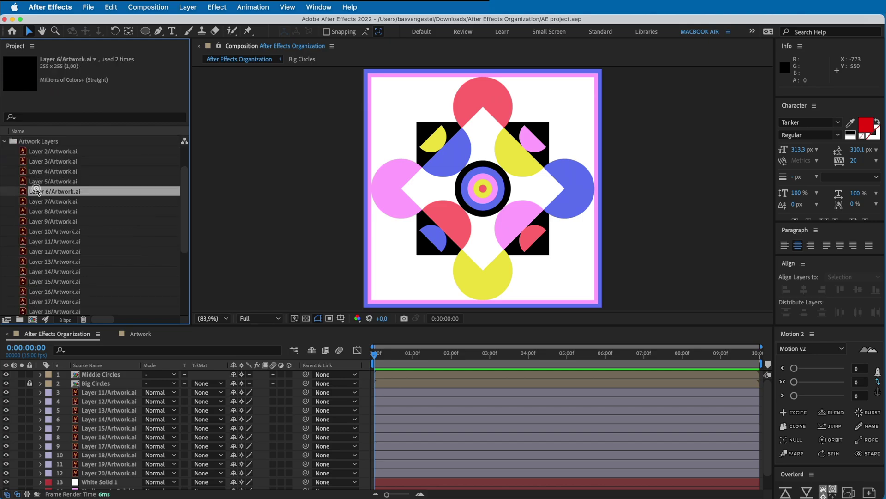
pyautogui.click(37, 221)
pyautogui.click(4, 141)
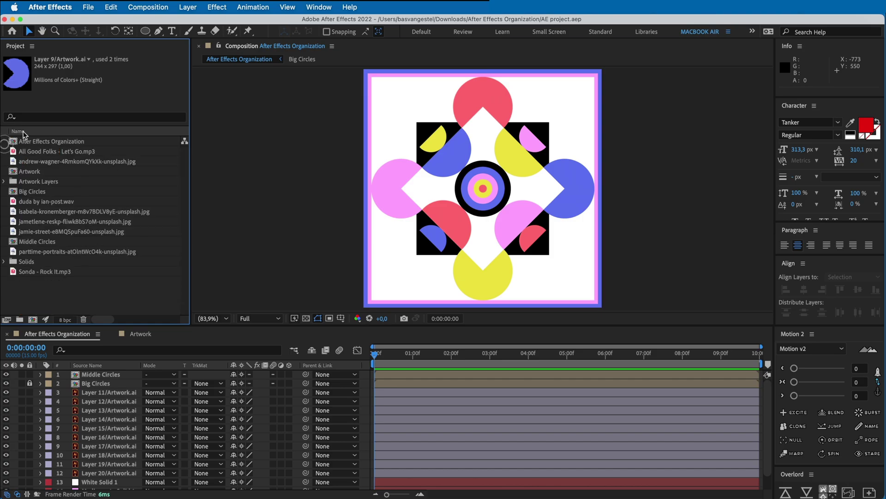
pyautogui.click(64, 283)
pyautogui.press('super+a')
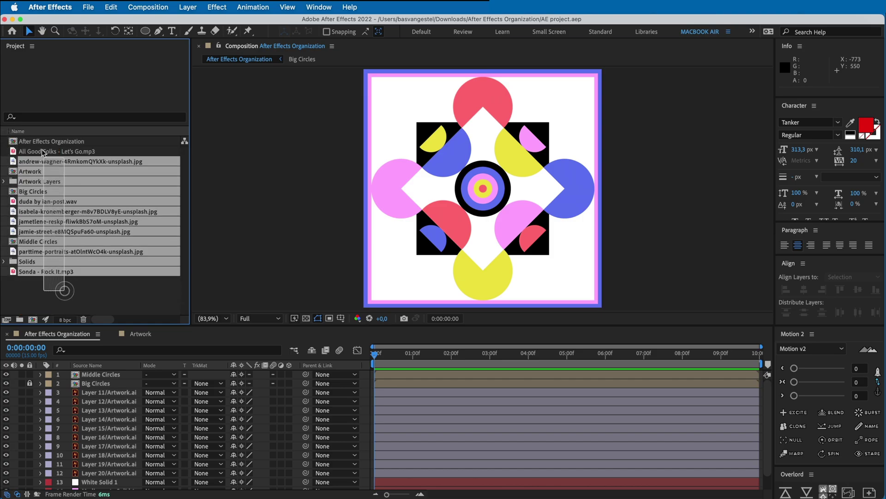
pyautogui.click(42, 296)
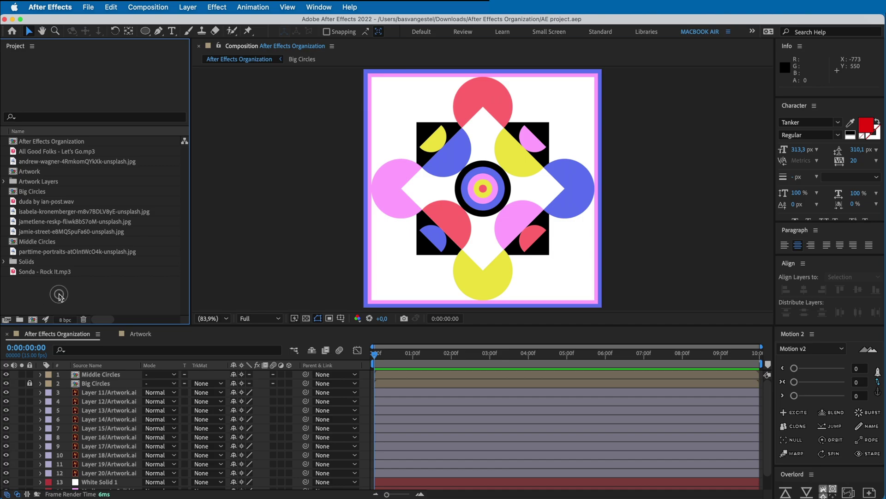
pyautogui.moveTo(59, 293); pyautogui.dragTo(49, 102)
pyautogui.click(55, 300)
pyautogui.moveTo(57, 297); pyautogui.dragTo(44, 126)
pyautogui.click(64, 289)
pyautogui.click(79, 289)
# Create a new project folder named "01. Rendercomps".
pyautogui.click(20, 322)
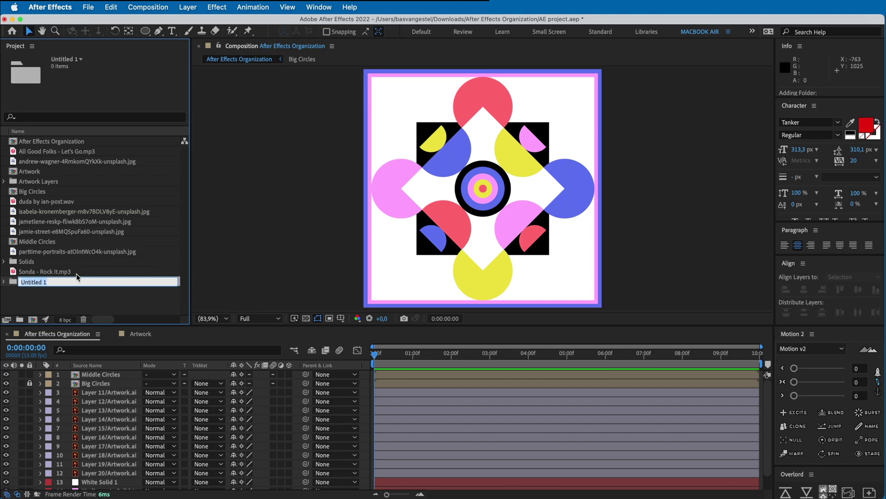
pyautogui.write('01. Rendercomps')
pyautogui.press('Return')
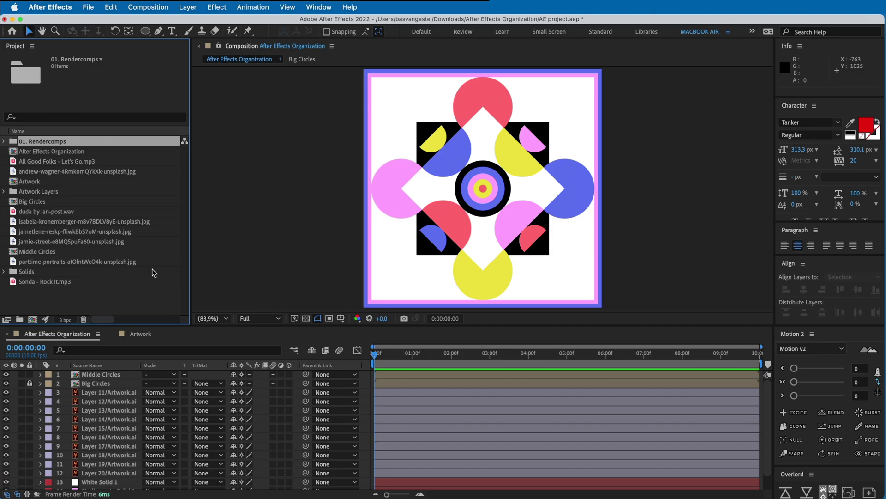
pyautogui.click(116, 298)
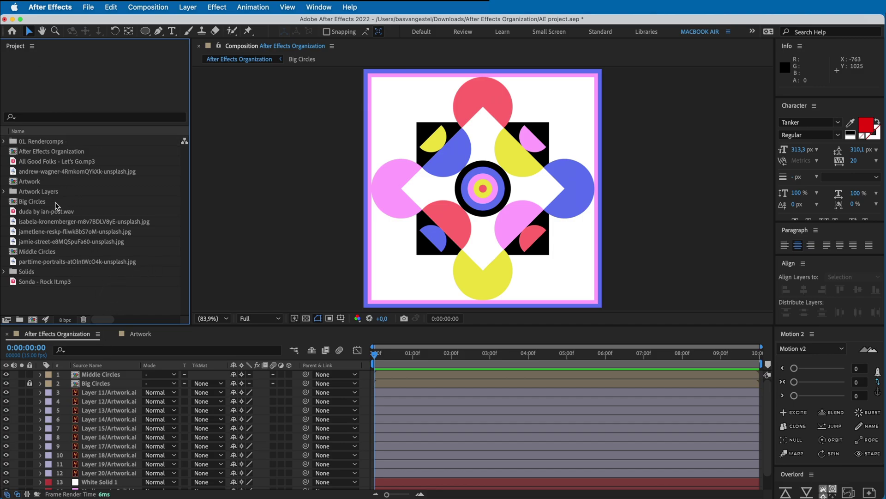
# Inspect the Artwork composition and its central circle layer, and close that composition.
pyautogui.click(42, 152)
pyautogui.click(93, 301)
pyautogui.click(138, 333)
pyautogui.click(498, 167)
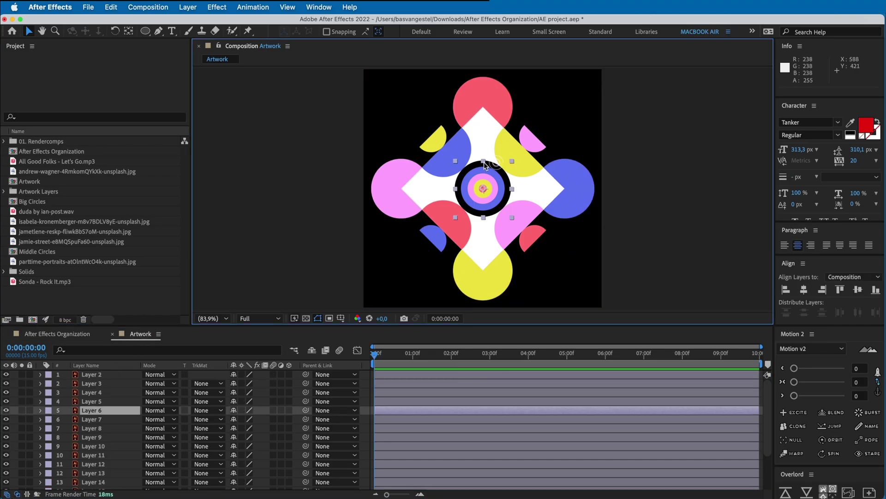
pyautogui.click(337, 189)
pyautogui.click(113, 334)
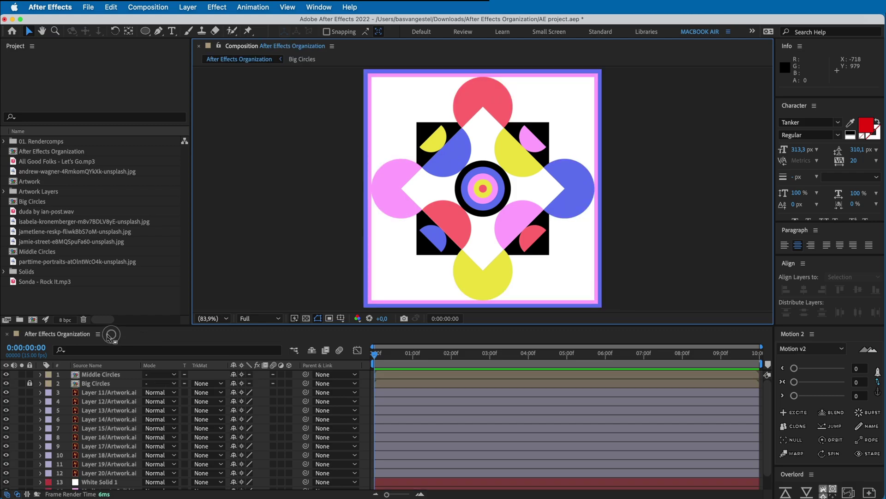
# Move the After Effects Organization composition into the 01. Rendercomps folder and check the folder's contents.
pyautogui.moveTo(39, 148); pyautogui.dragTo(41, 142)
pyautogui.click(4, 141)
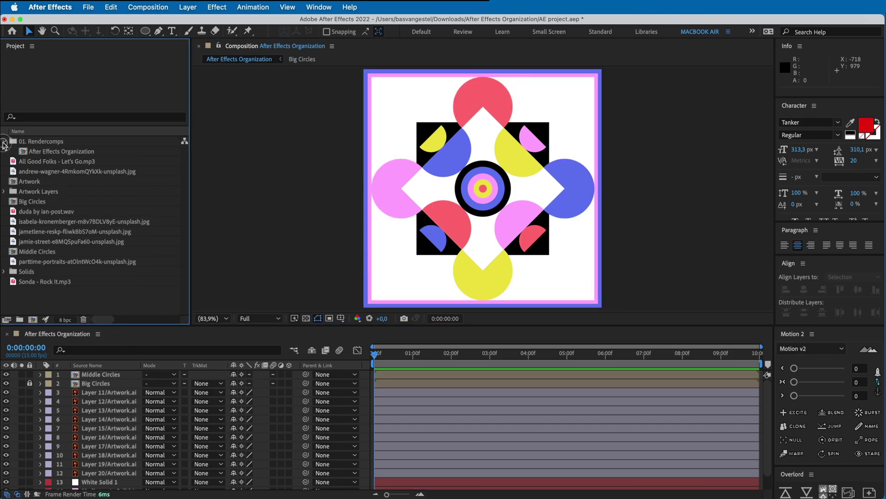
pyautogui.click(4, 141)
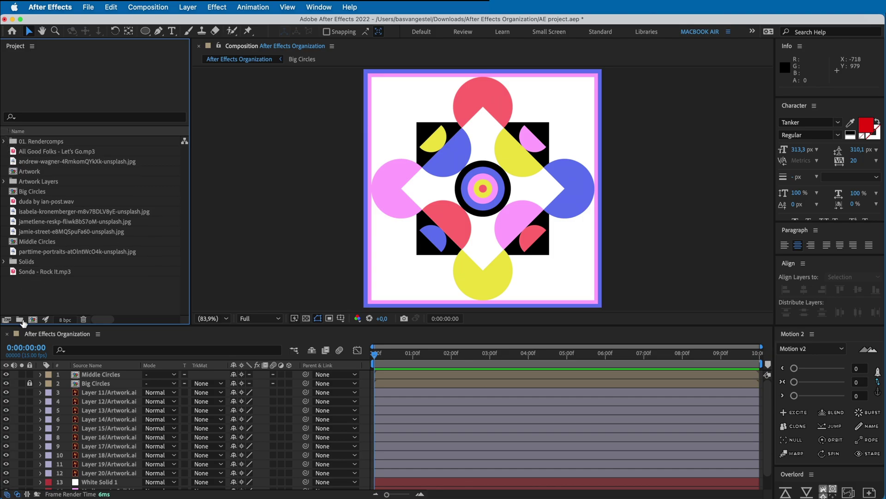
# Create a second project folder named "02. Comps".
pyautogui.click(19, 319)
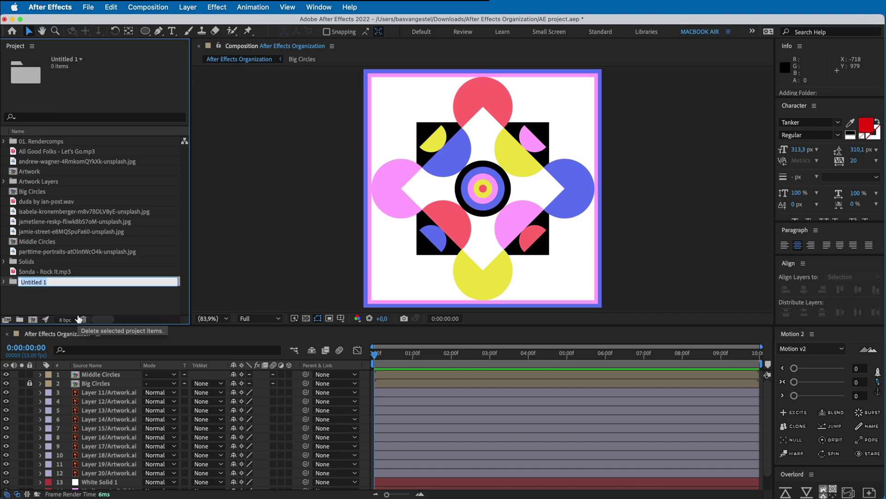
pyautogui.write('02. Comps')
pyautogui.press('Return')
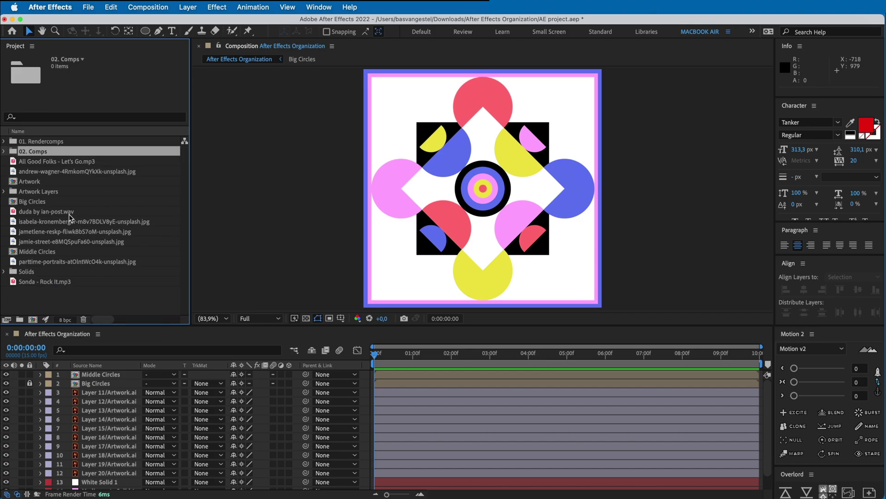
# Open the Big Circles and Middle Circles compositions and examine their circle layers.
pyautogui.click(28, 182)
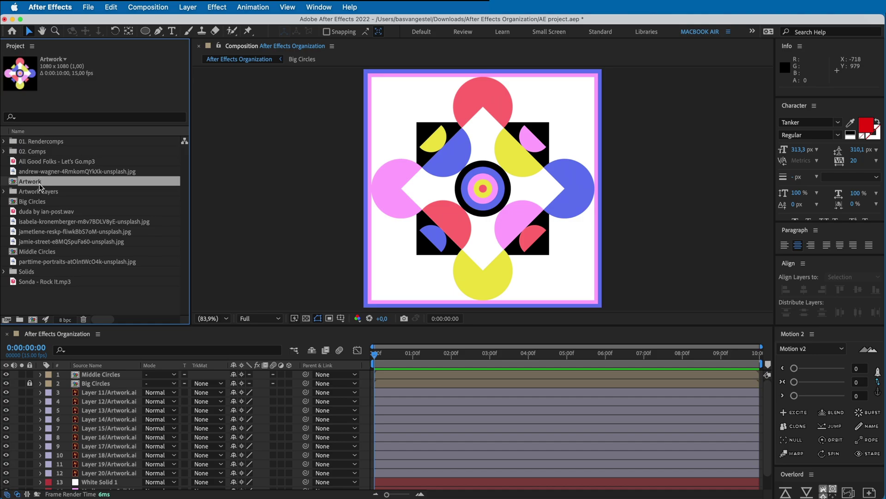
pyautogui.doubleClick(32, 202)
pyautogui.click(504, 99)
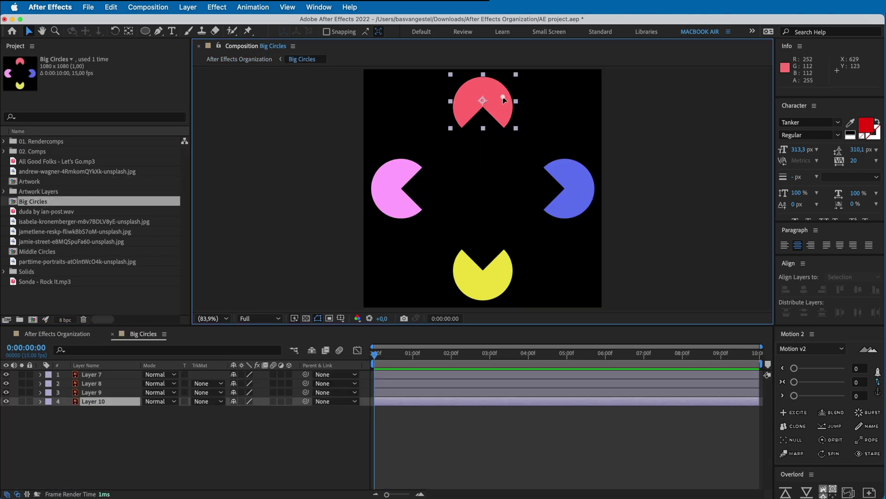
pyautogui.doubleClick(39, 251)
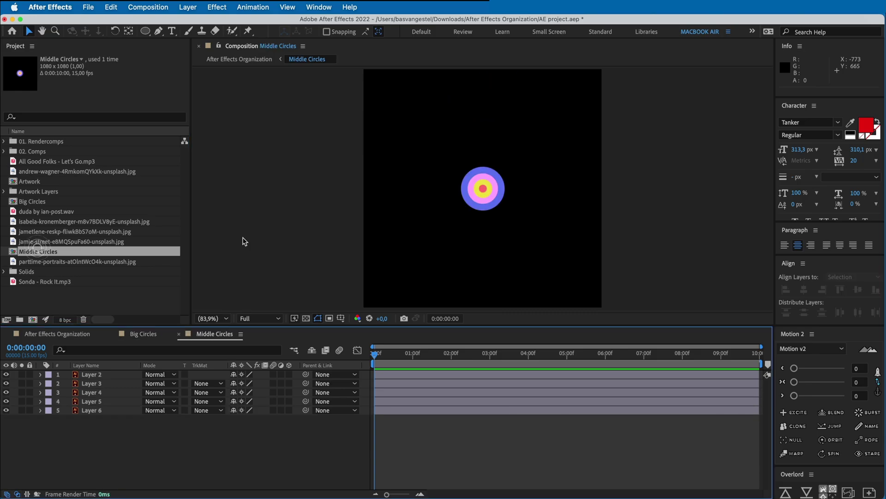
pyautogui.click(491, 185)
pyautogui.click(500, 198)
pyautogui.click(146, 306)
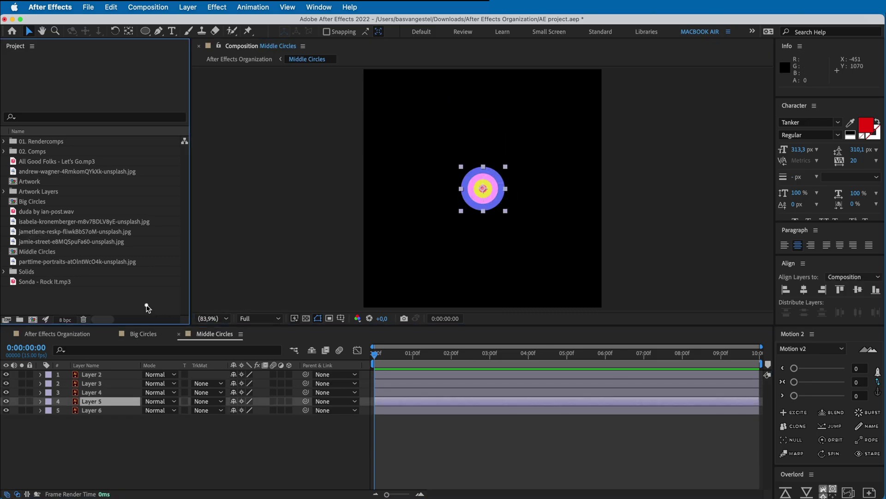
# Move the Middle Circles, Big Circles and Artwork compositions into the 02. Comps folder and return to the After Effects Organization composition.
pyautogui.click(48, 253)
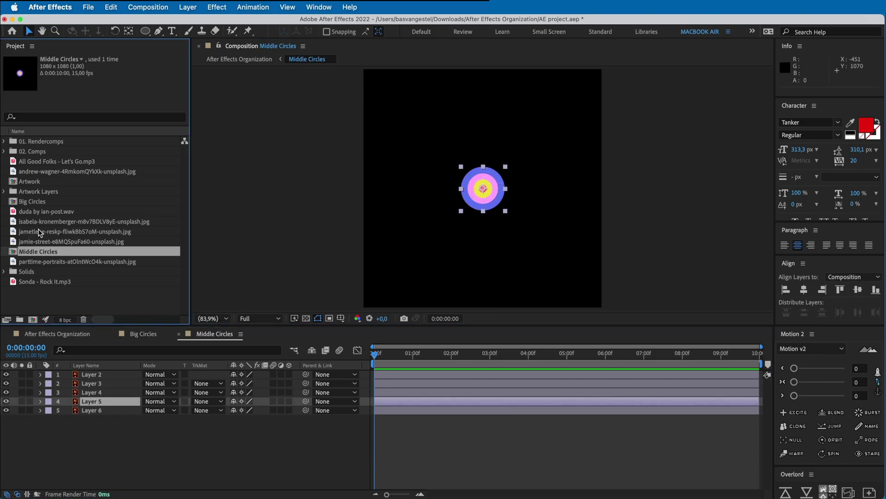
pyautogui.keyDown('super'); pyautogui.click(31, 202); pyautogui.keyUp('super')
pyautogui.keyDown('super'); pyautogui.click(27, 182); pyautogui.keyUp('super')
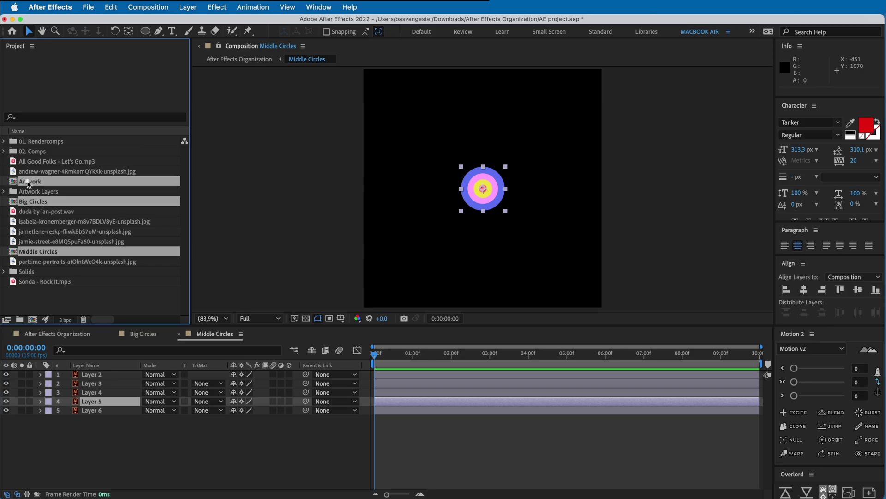
pyautogui.moveTo(27, 182); pyautogui.dragTo(31, 151)
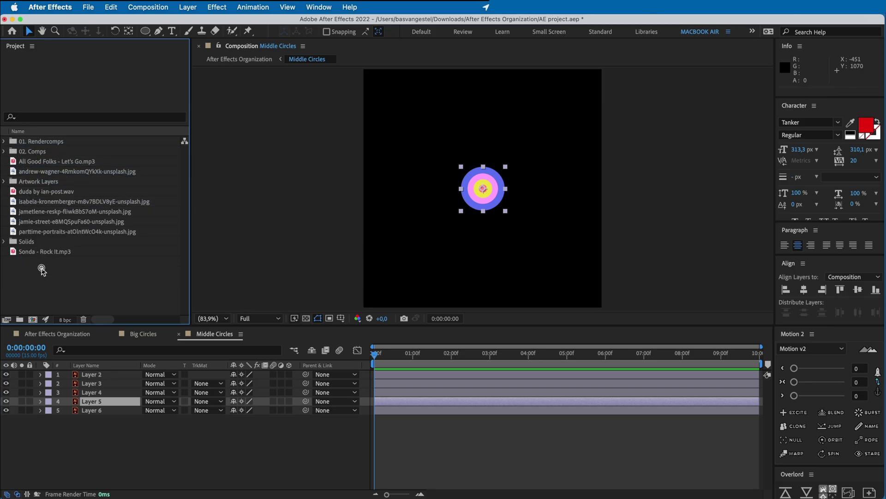
pyautogui.click(51, 337)
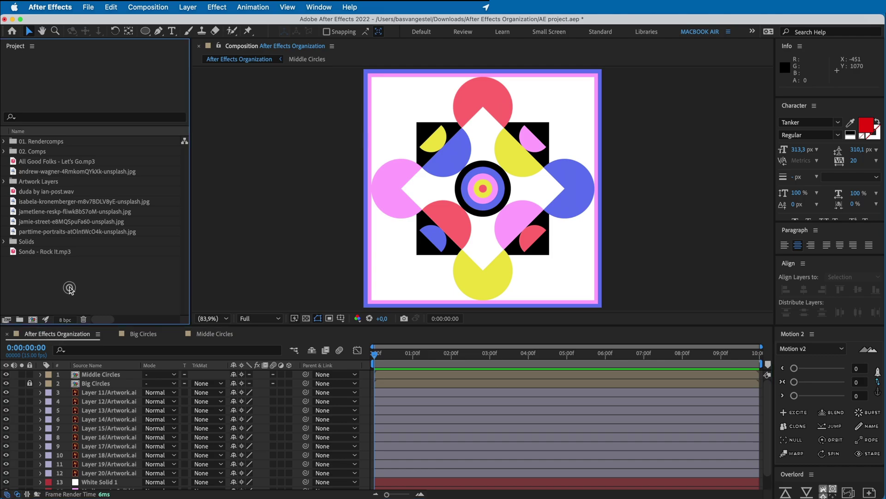
# Review the loose audio and image files, opening one photo as footage and closing it again.
pyautogui.click(40, 162)
pyautogui.click(41, 191)
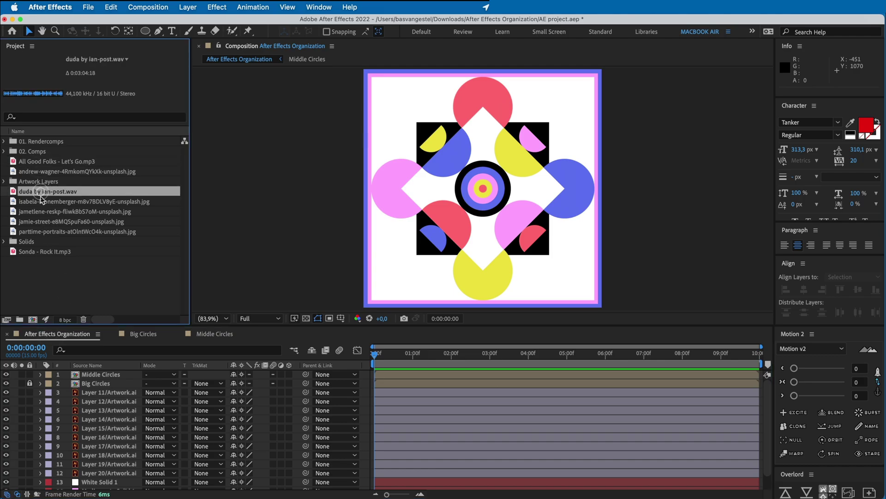
pyautogui.click(37, 222)
pyautogui.doubleClick(37, 214)
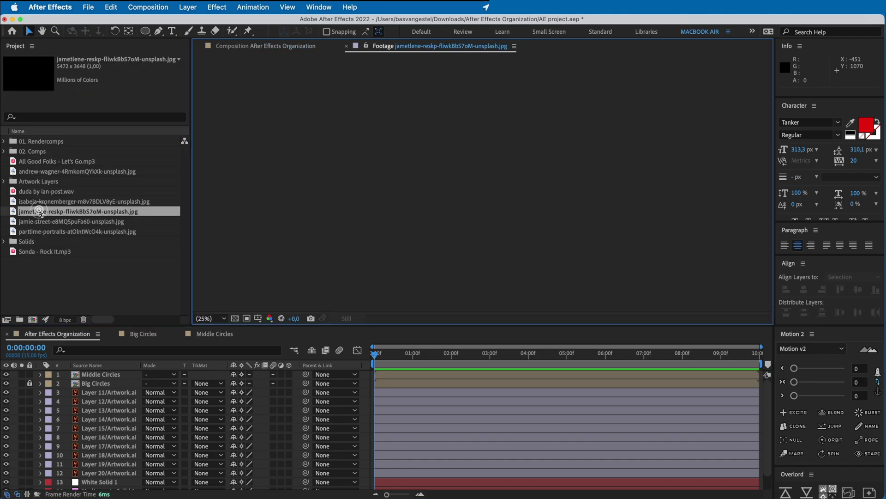
pyautogui.click(347, 46)
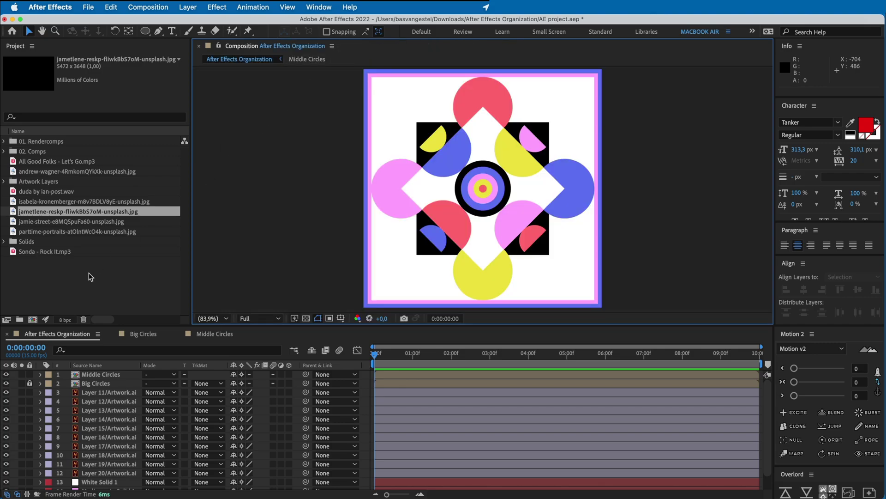
pyautogui.click(89, 273)
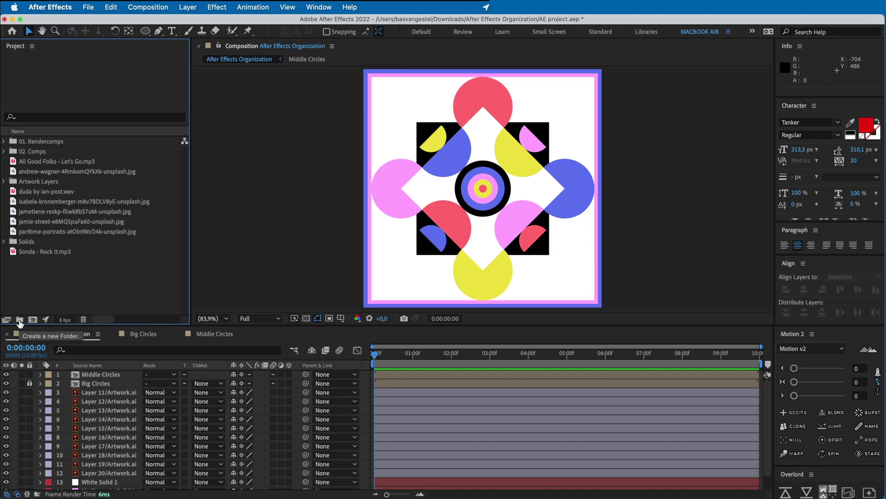
# Create a third project folder named "03. Audio".
pyautogui.click(19, 321)
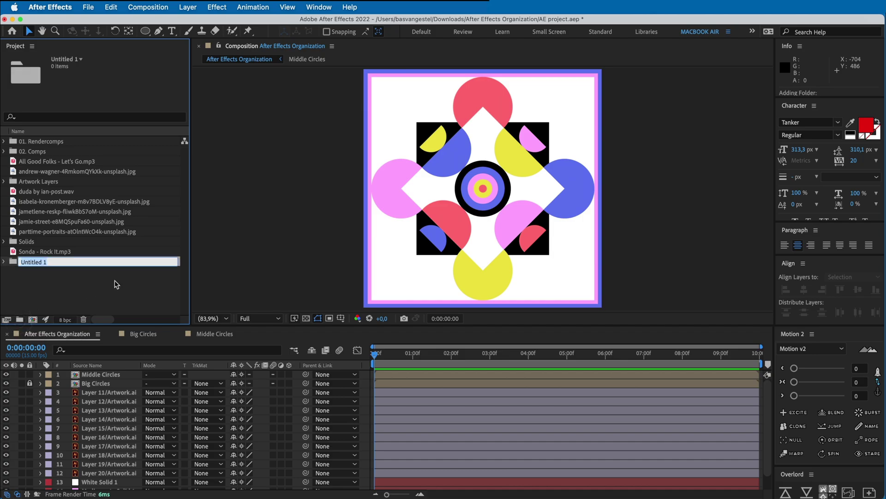
pyautogui.write('03. Audio')
pyautogui.press('Return')
# Move the two MP3 files and the WAV file into the 03. Audio folder and expand the folder.
pyautogui.click(51, 173)
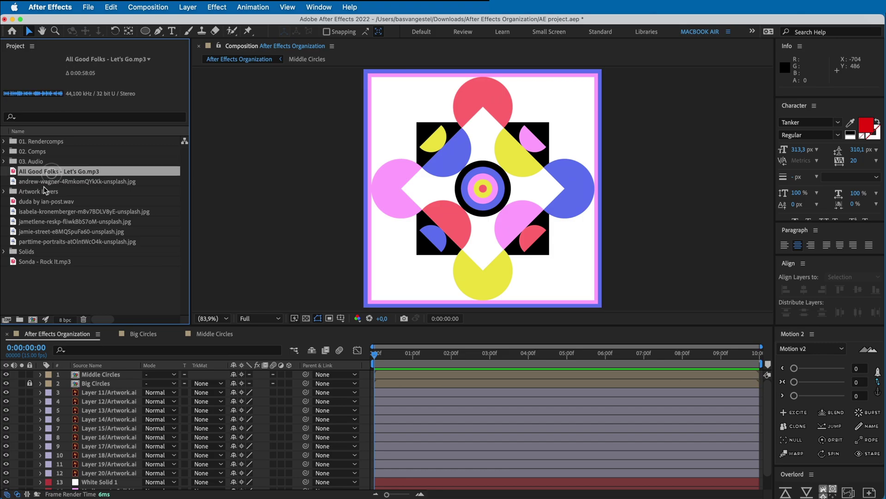
pyautogui.keyDown('super'); pyautogui.click(44, 201); pyautogui.keyUp('super')
pyautogui.keyDown('super'); pyautogui.click(32, 261); pyautogui.keyUp('super')
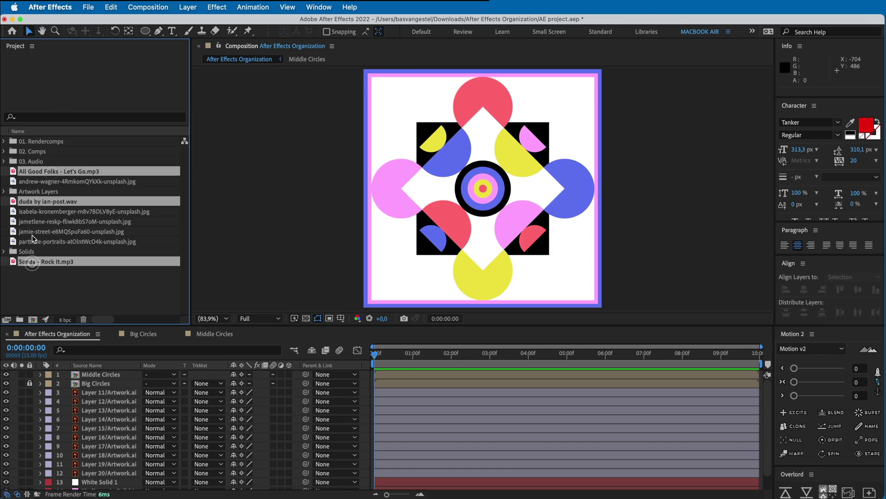
pyautogui.moveTo(29, 171); pyautogui.dragTo(27, 162)
pyautogui.click(34, 163)
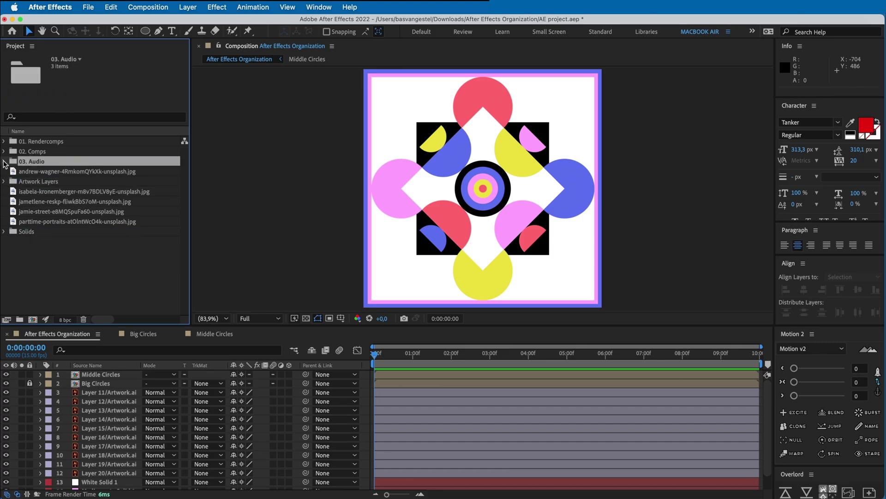
pyautogui.click(4, 161)
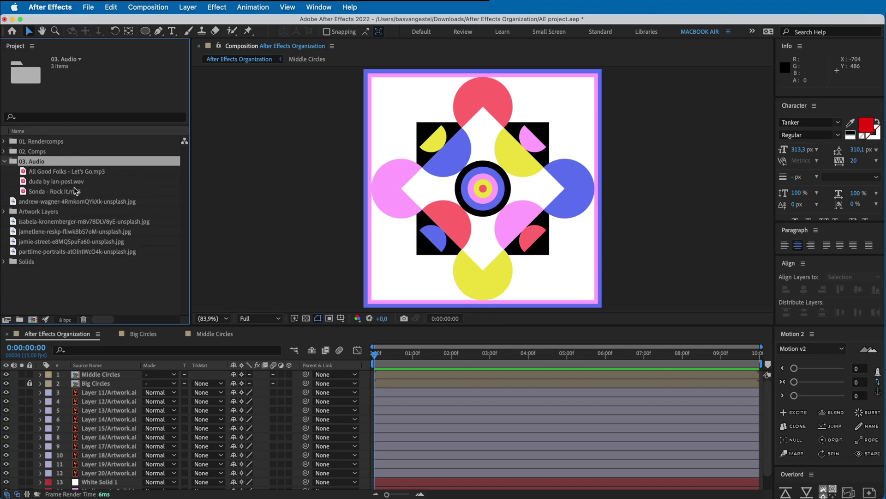
# Create a "Music" subfolder inside 03. Audio and move the two MP3 files and the WAV file into it.
pyautogui.click(19, 319)
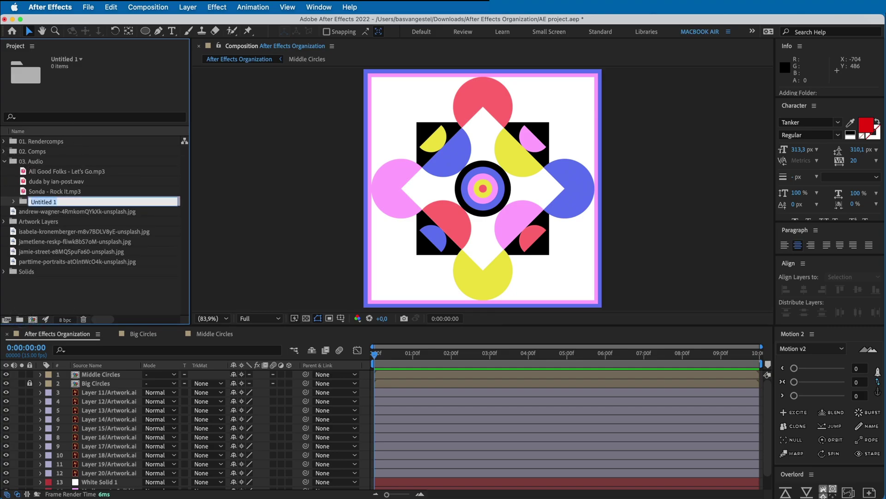
pyautogui.write('Music')
pyautogui.press('Return')
pyautogui.click(48, 172)
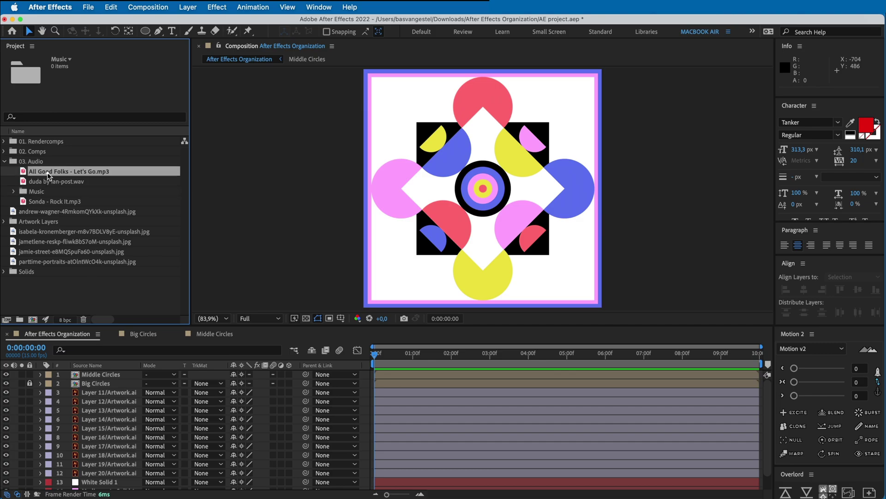
pyautogui.keyDown('super'); pyautogui.click(47, 180); pyautogui.keyUp('super')
pyautogui.keyDown('super'); pyautogui.click(42, 201); pyautogui.keyUp('super')
pyautogui.moveTo(43, 203); pyautogui.dragTo(39, 192)
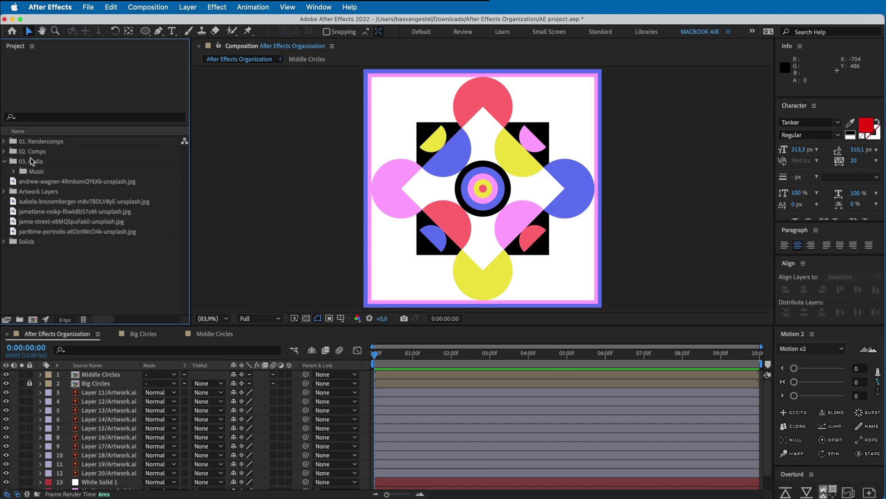
# Create an "SFX" subfolder inside 03. Audio, alongside Music, and collapse the 03. Audio folder.
pyautogui.click(19, 319)
pyautogui.write('SFX')
pyautogui.press('Return')
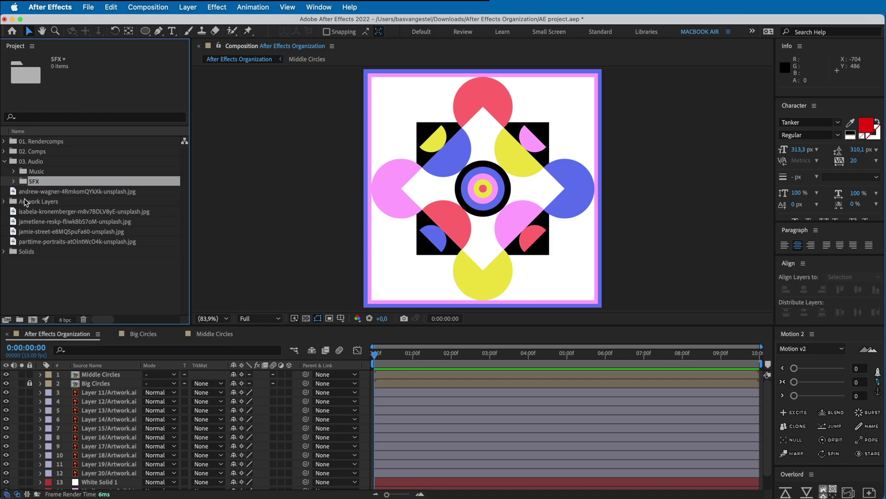
pyautogui.click(5, 162)
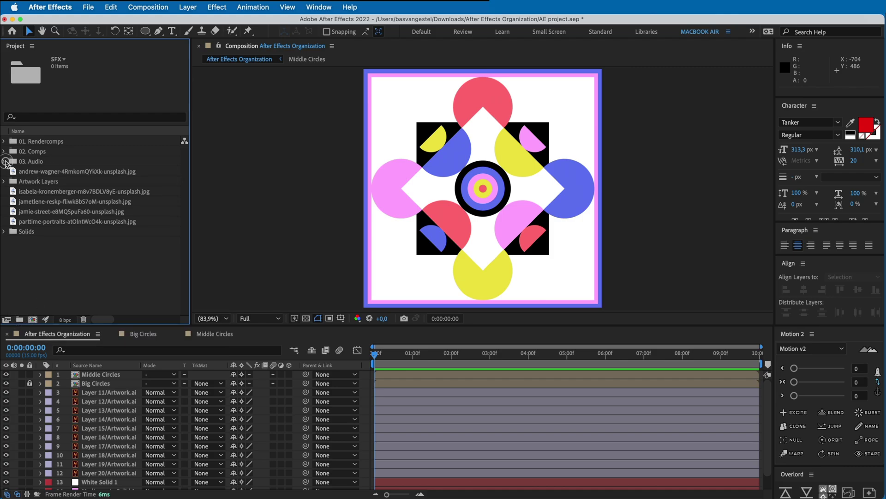
# Examine the imported Illustrator layers in the Artwork Layers folder and the compositions in 02. Comps, collapsing both folders again.
pyautogui.click(35, 182)
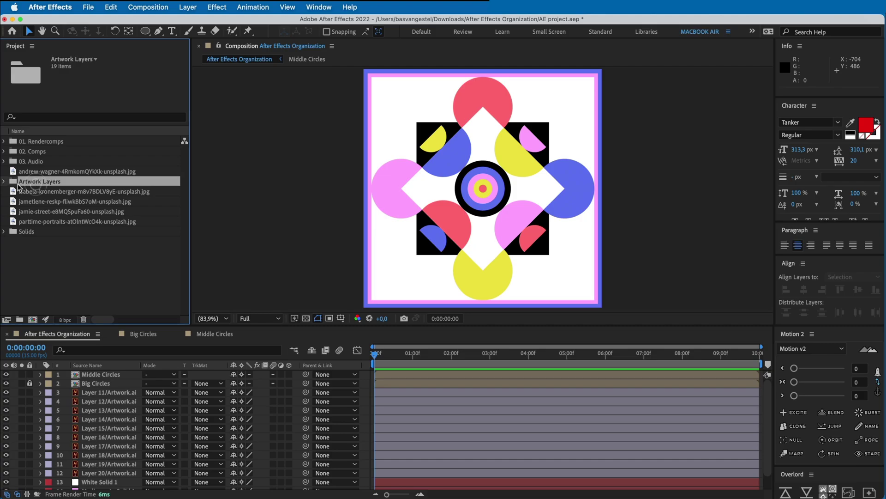
pyautogui.click(5, 181)
pyautogui.click(42, 175)
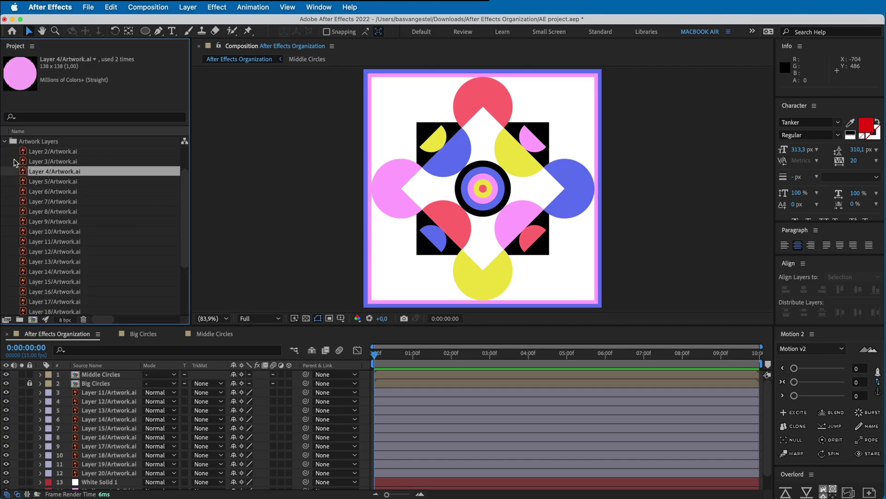
pyautogui.click(4, 142)
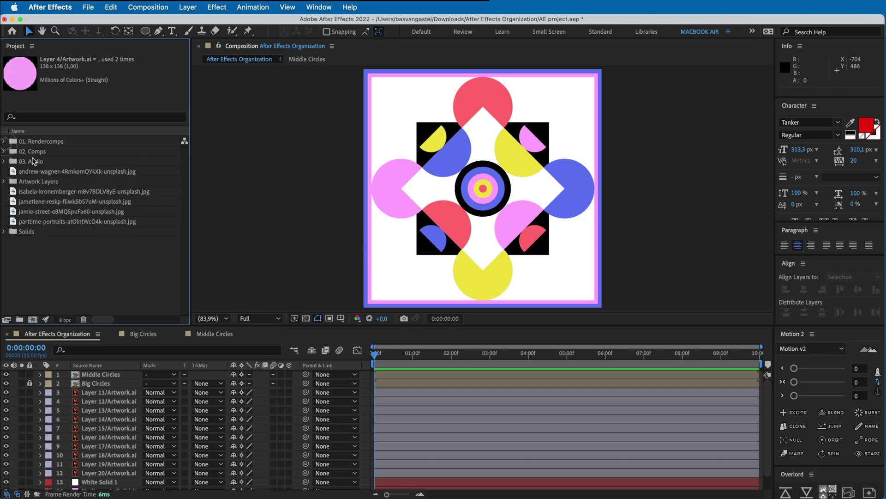
pyautogui.click(39, 182)
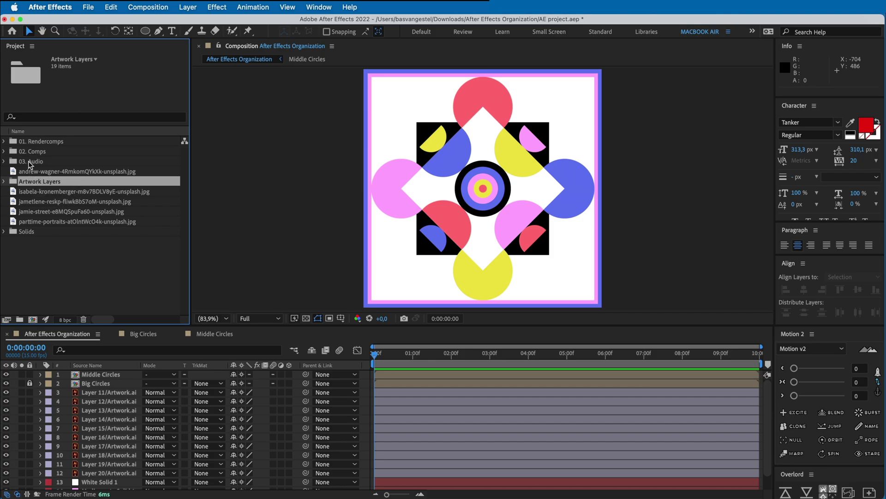
pyautogui.click(5, 151)
pyautogui.click(37, 160)
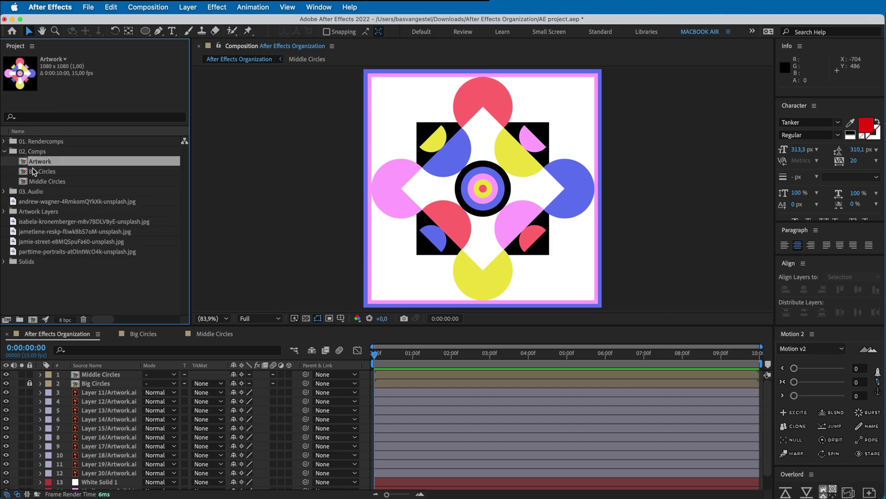
pyautogui.click(4, 151)
pyautogui.click(33, 181)
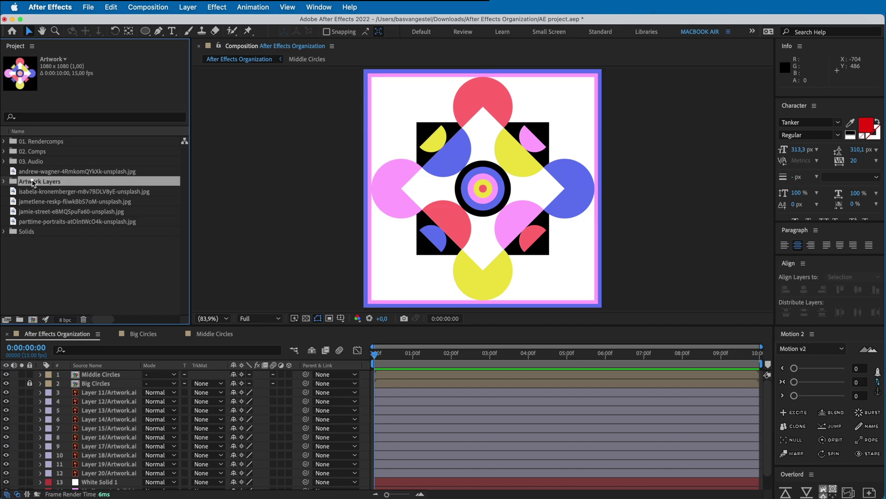
pyautogui.click(4, 182)
pyautogui.click(74, 211)
pyautogui.click(69, 251)
pyautogui.click(64, 271)
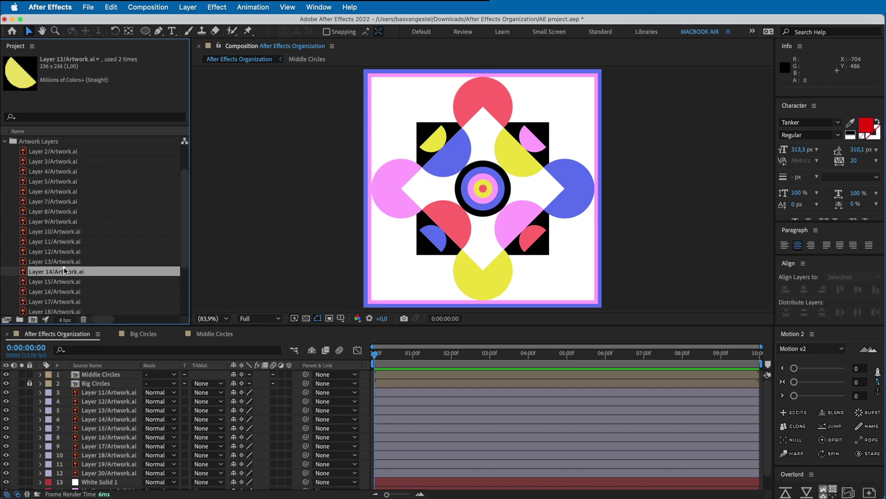
pyautogui.click(5, 141)
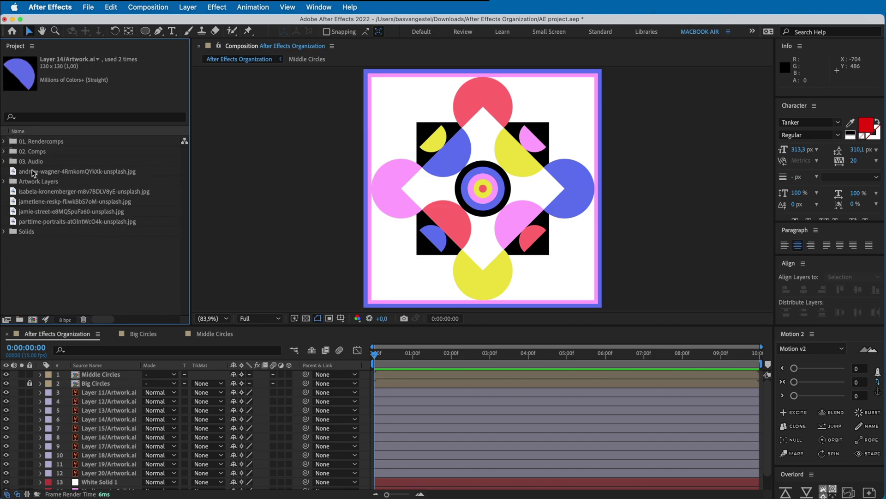
# Put the Artwork Layers folder into a new folder named "04. Artwork" and expand it to check its contents.
pyautogui.click(44, 181)
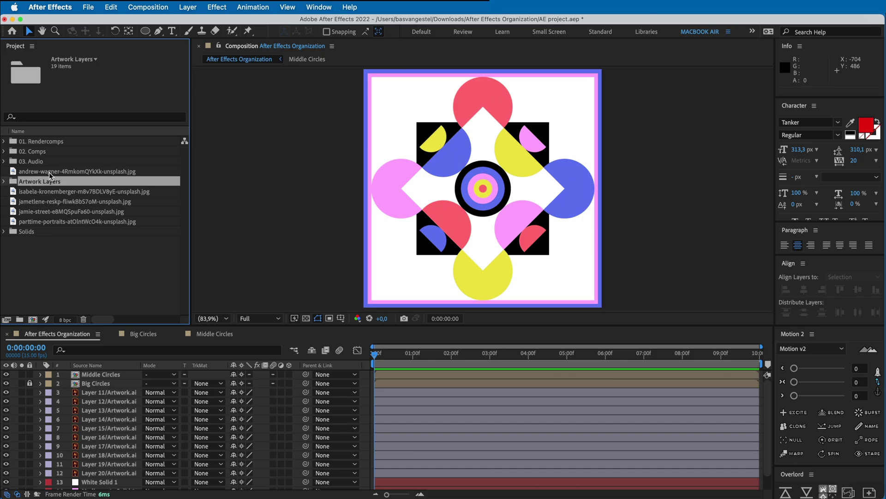
pyautogui.moveTo(34, 181); pyautogui.dragTo(21, 320)
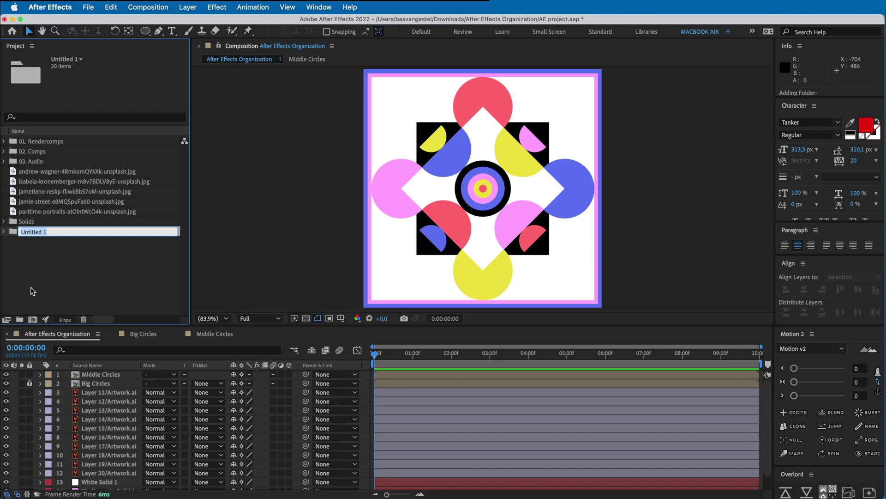
pyautogui.write('04. Artwork')
pyautogui.press('Return')
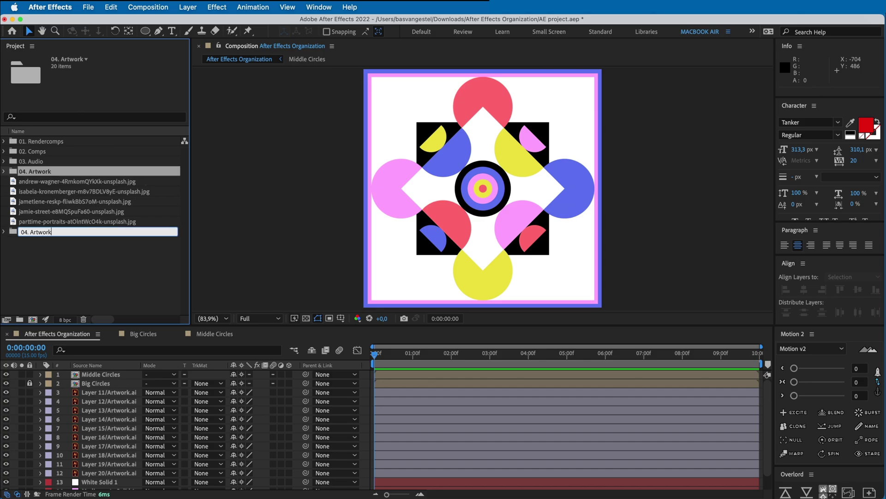
pyautogui.click(4, 171)
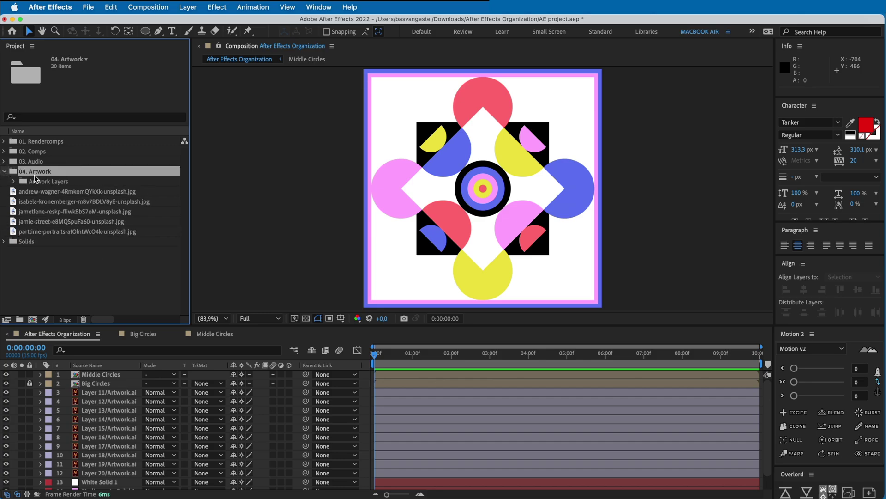
pyautogui.click(39, 181)
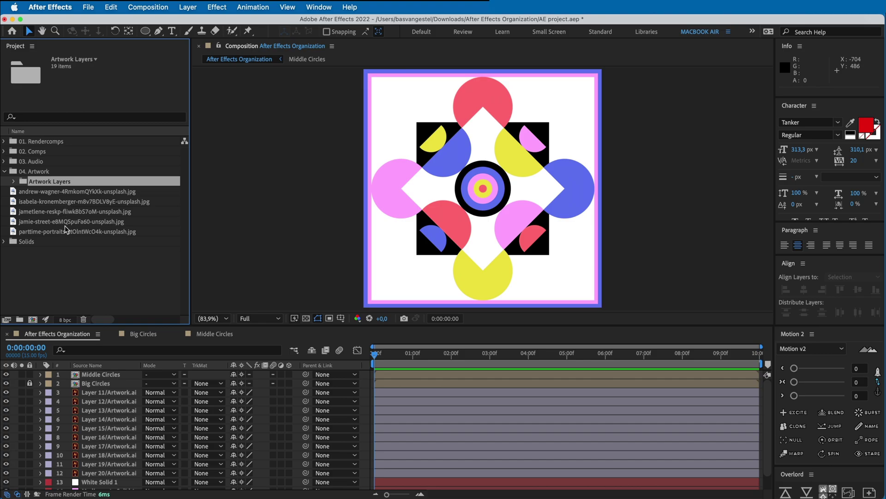
# Collapse 04. Artwork and put all the loose JPG photos into a new folder named "05. Assets".
pyautogui.click(5, 171)
pyautogui.click(35, 182)
pyautogui.keyDown('shift'); pyautogui.click(37, 222); pyautogui.keyUp('shift')
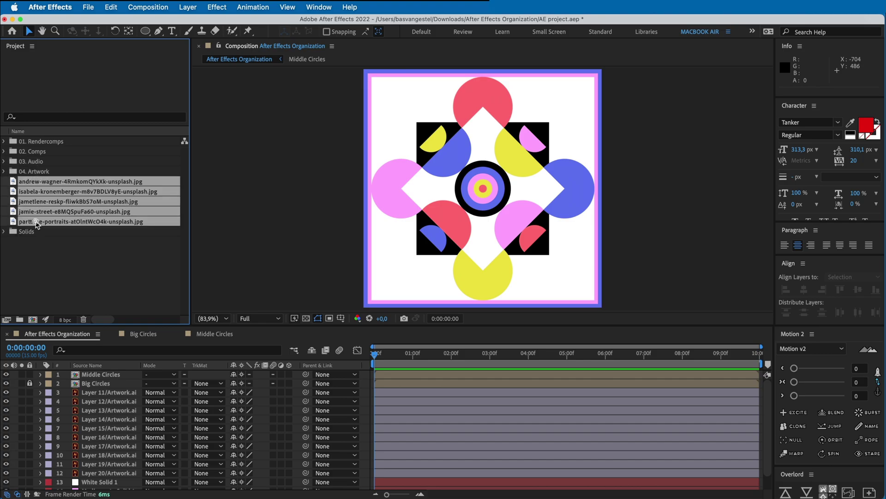
pyautogui.moveTo(37, 223); pyautogui.dragTo(19, 320)
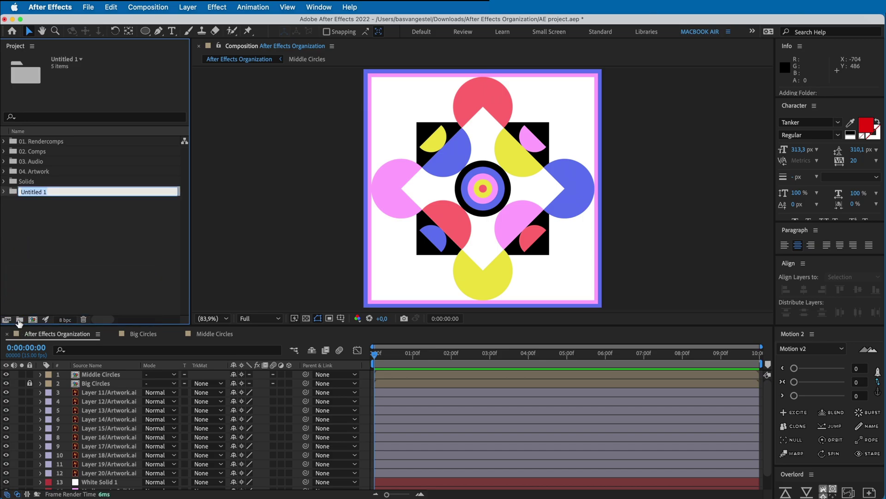
pyautogui.write('05. Assets')
pyautogui.press('Return')
pyautogui.click(83, 277)
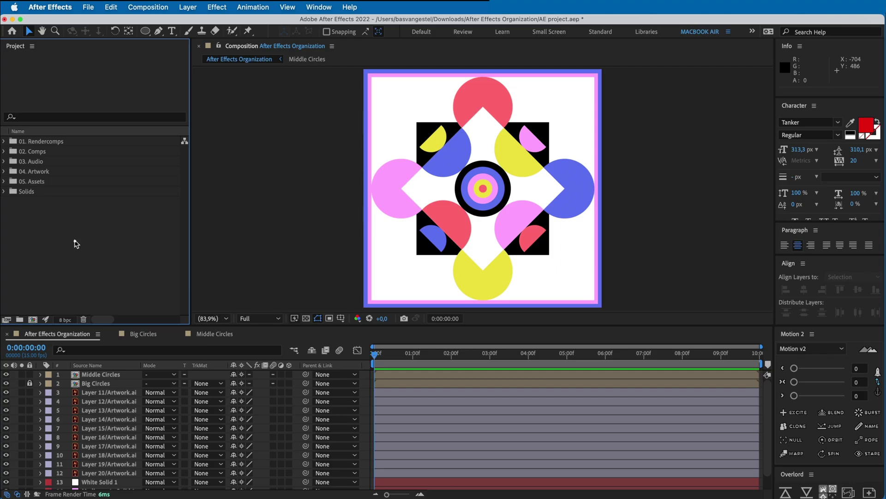
# Examine the Solids folder entry, the artwork and solid layers in the timeline, and the commands for creating new layers.
pyautogui.click(32, 191)
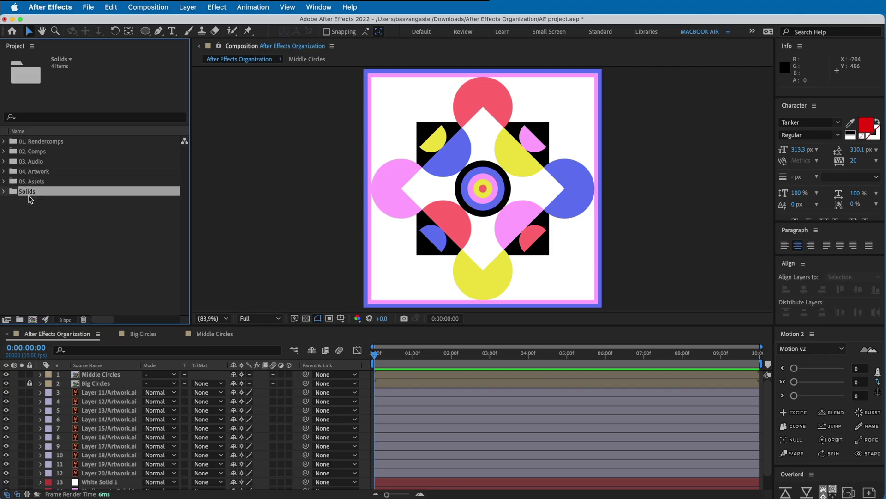
pyautogui.scroll(-2, 107, 404)
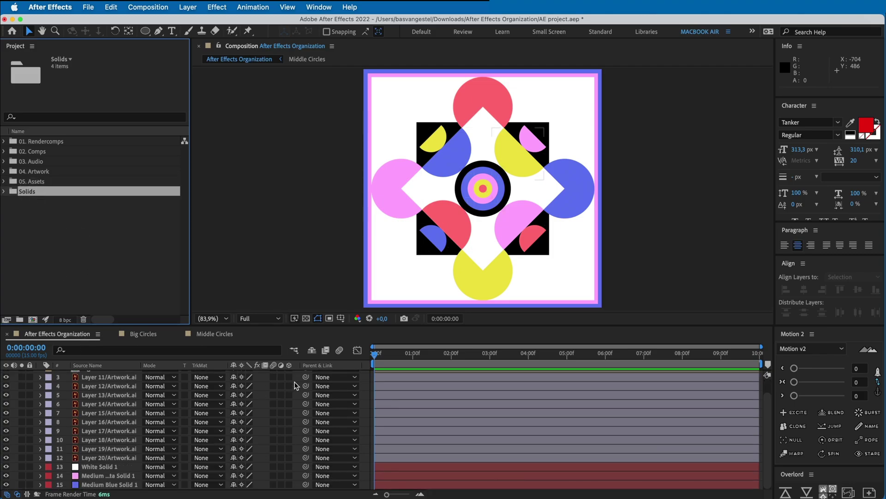
pyautogui.click(104, 458)
pyautogui.scroll(2, 98, 411)
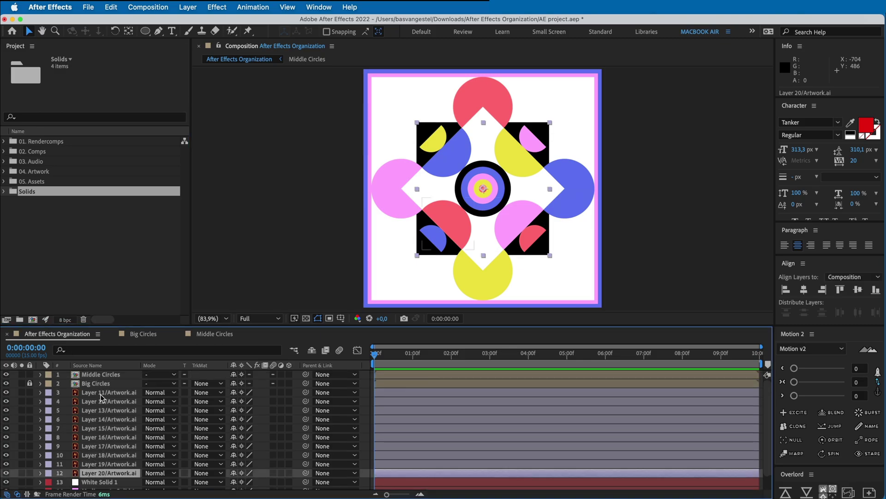
pyautogui.click(104, 392)
pyautogui.scroll(-2, 106, 395)
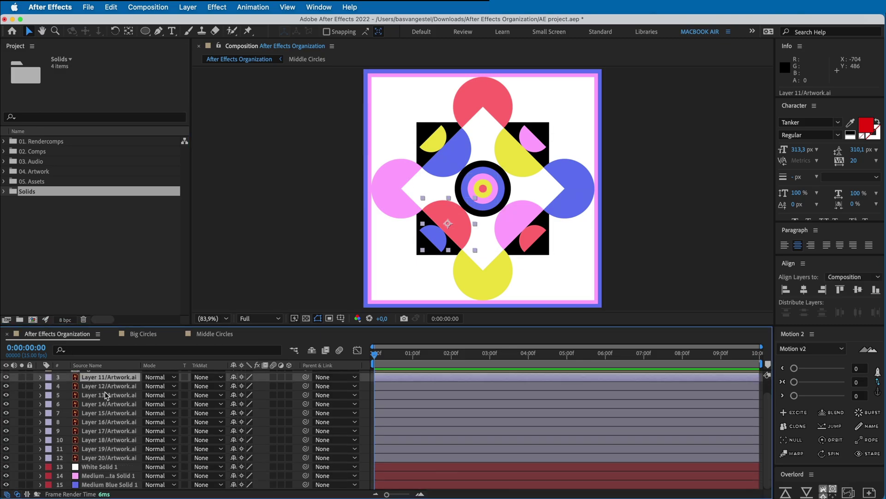
pyautogui.click(101, 466)
pyautogui.click(101, 475)
pyautogui.click(103, 484)
pyautogui.click(100, 467)
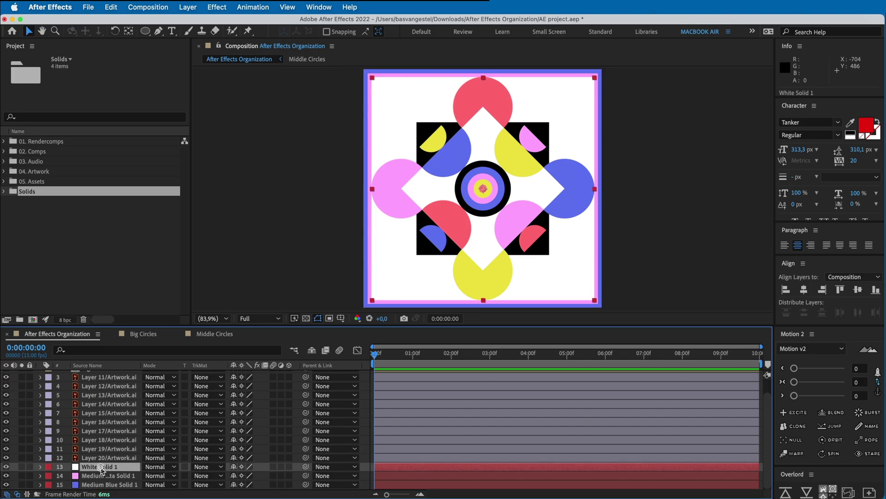
pyautogui.click(189, 7)
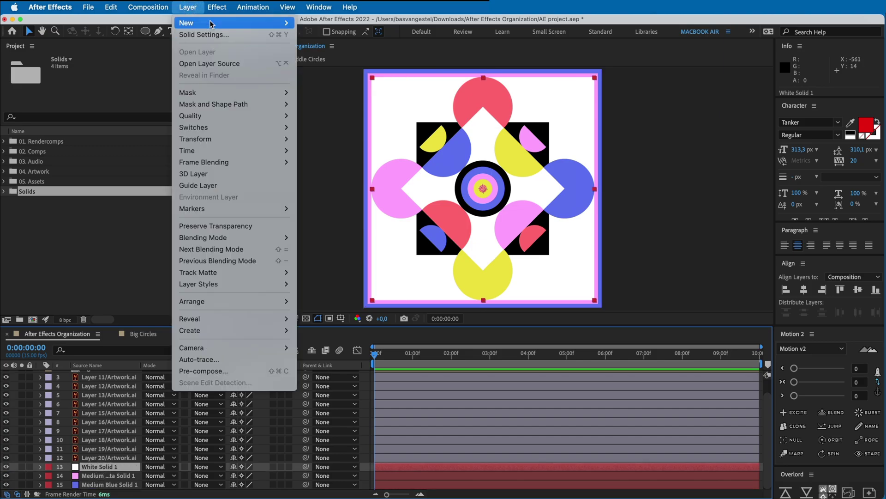
pyautogui.click(336, 234)
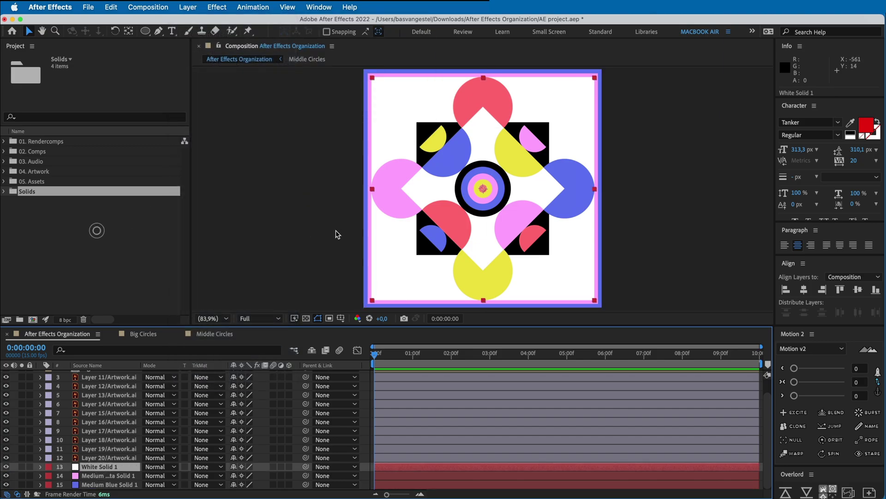
# Expand the Solids folder to examine the solids stored in it, and collapse it again.
pyautogui.click(86, 251)
pyautogui.click(26, 191)
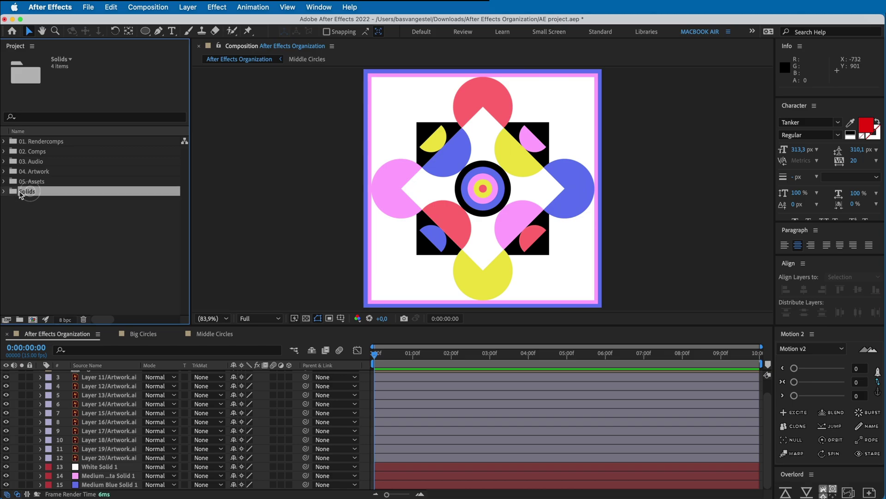
pyautogui.doubleClick(26, 195)
pyautogui.click(41, 201)
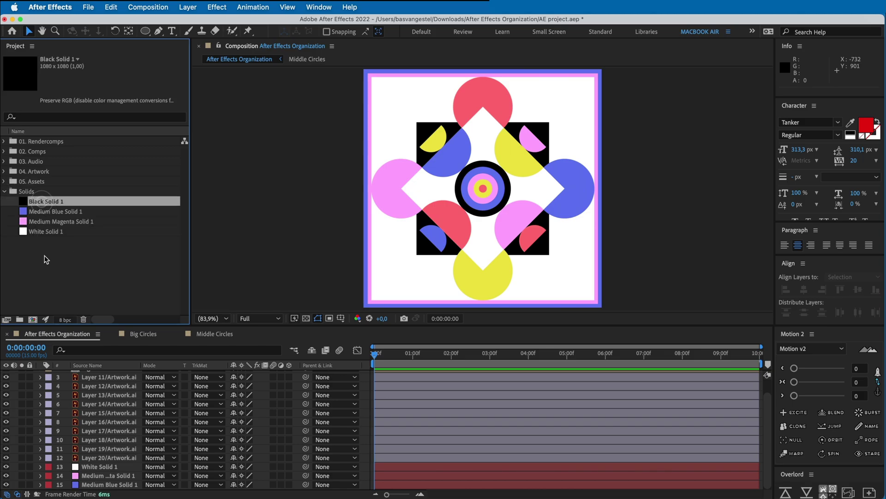
pyautogui.click(44, 256)
pyautogui.moveTo(45, 256); pyautogui.dragTo(43, 202)
pyautogui.click(43, 256)
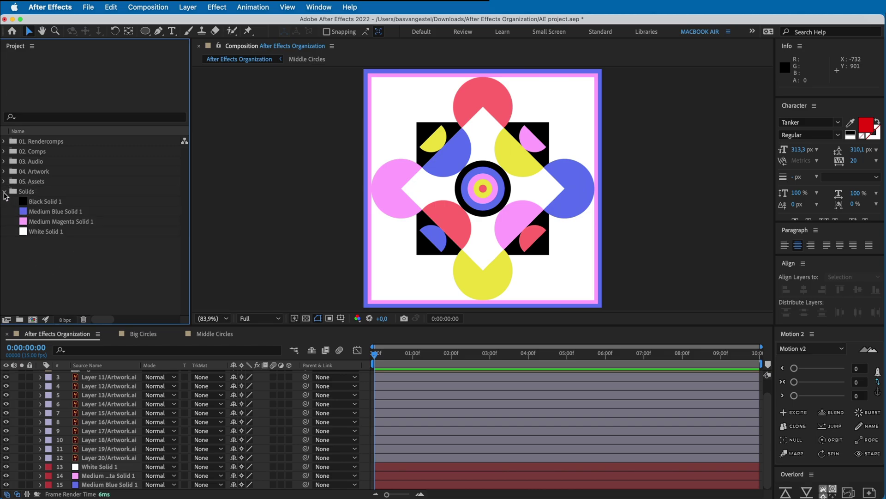
pyautogui.click(4, 192)
# Rename the Solids folder to "06. Solids" and have new solids, nulls and adjustment layers created in it.
pyautogui.click(24, 190)
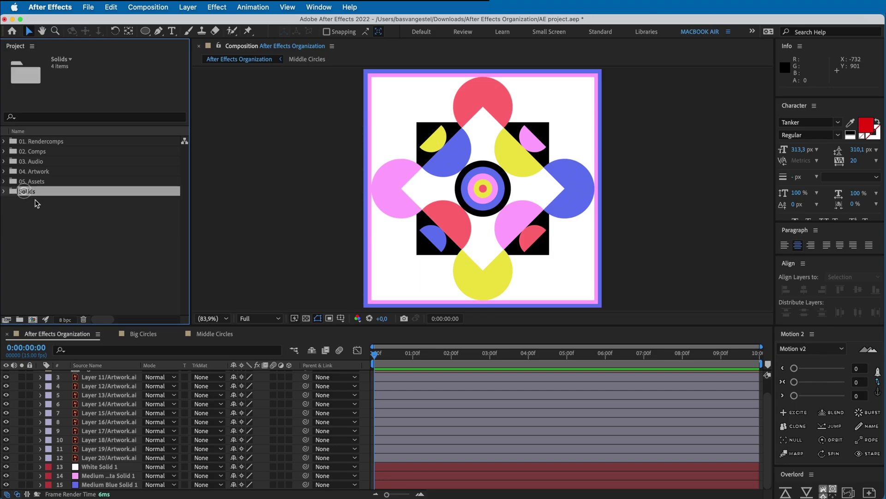
pyautogui.press('Return')
pyautogui.press('Left')
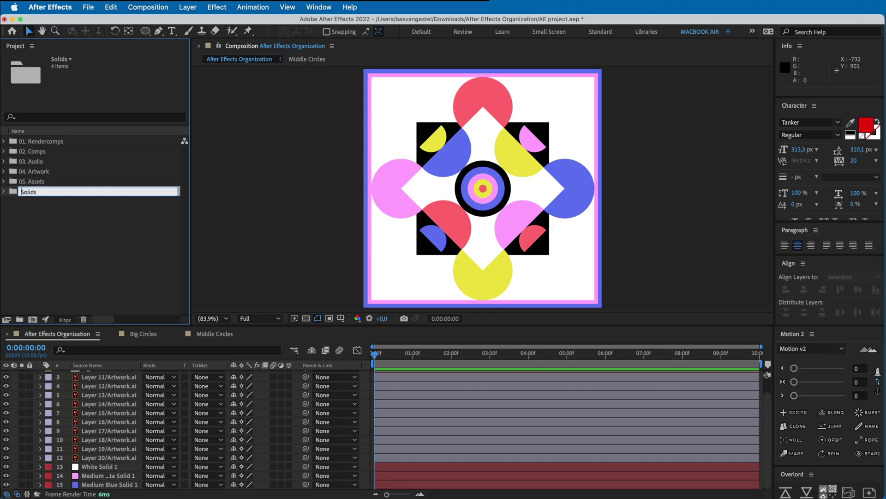
pyautogui.write('06.')
pyautogui.press('Return')
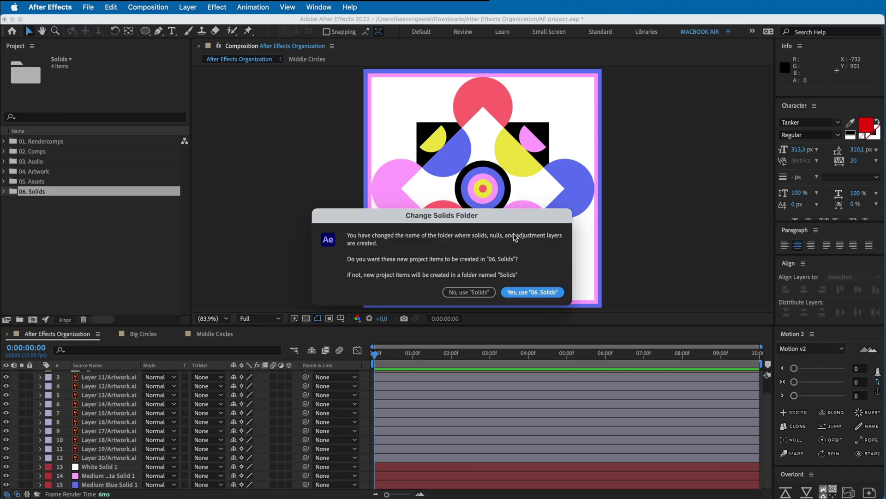
pyautogui.click(532, 291)
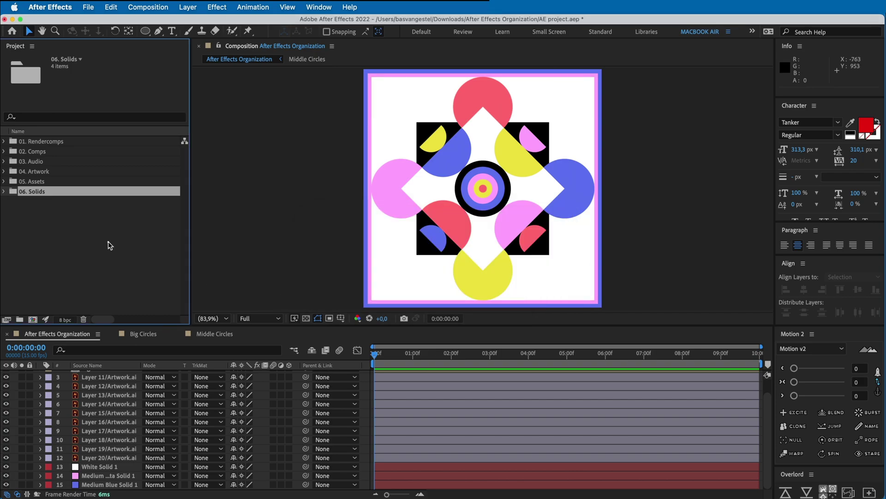
# Add a 1080 x 1080 px solid in a medium gray-red colour to the After Effects Organization composition.
pyautogui.click(52, 201)
pyautogui.click(188, 8)
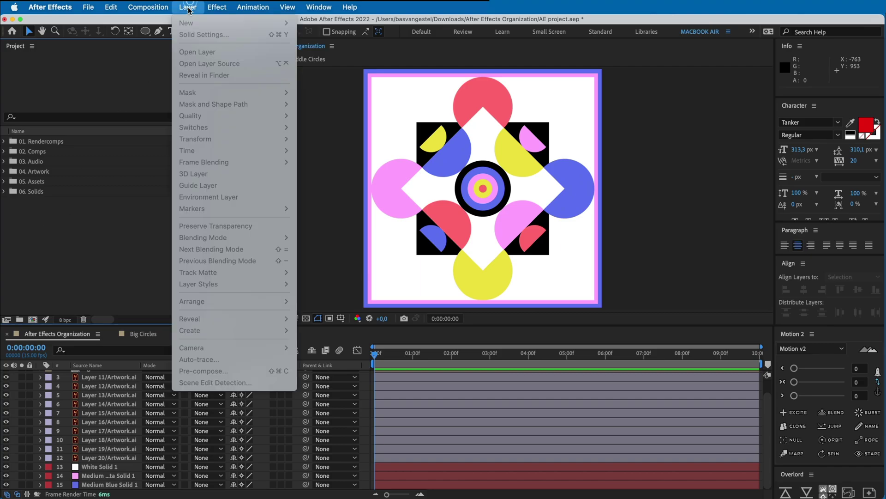
pyautogui.click(188, 7)
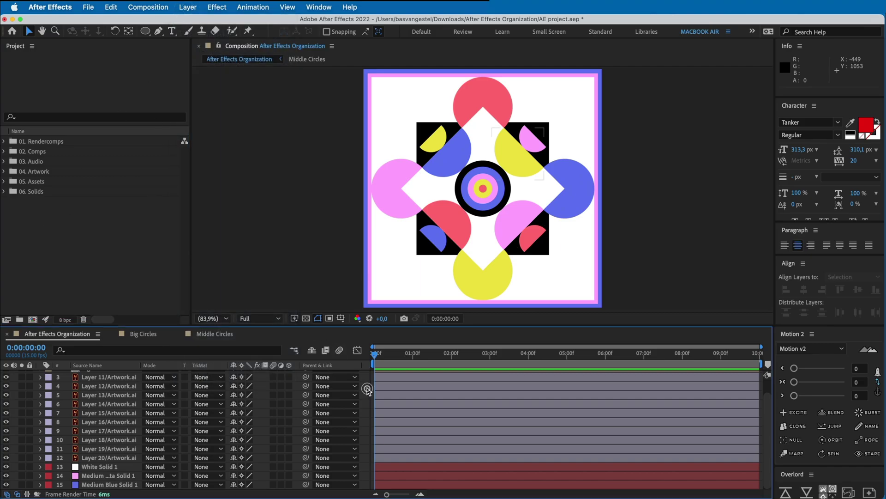
pyautogui.click(188, 7)
pyautogui.moveTo(219, 22)
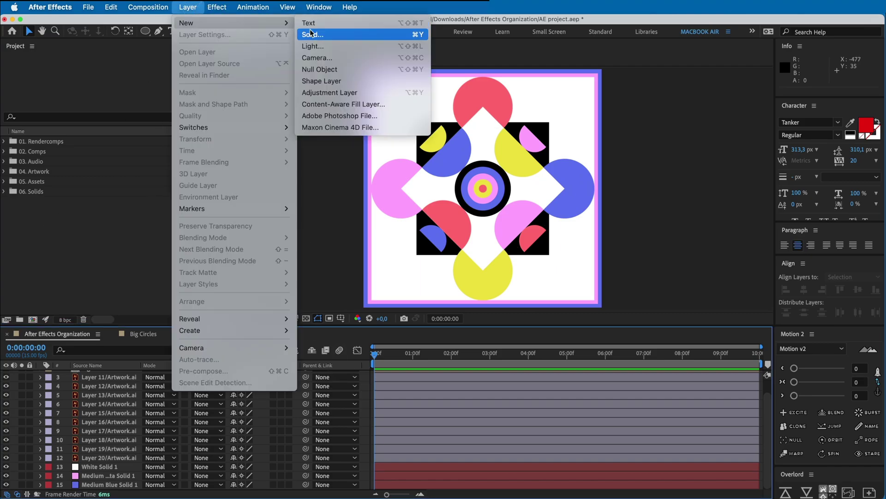
pyautogui.click(322, 35)
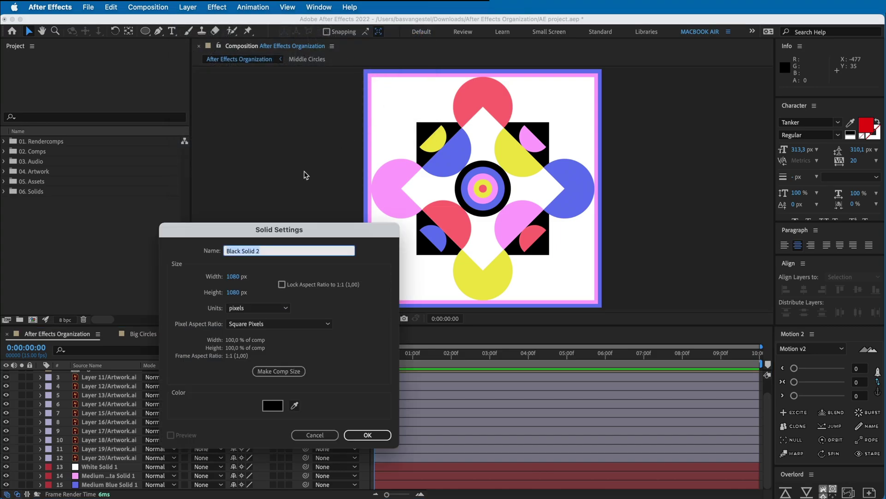
pyautogui.click(272, 406)
pyautogui.click(611, 358)
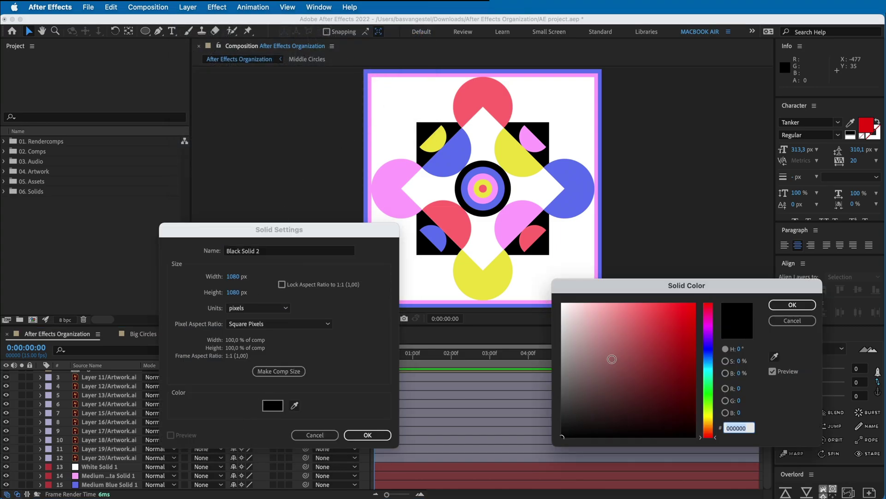
pyautogui.press('Return')
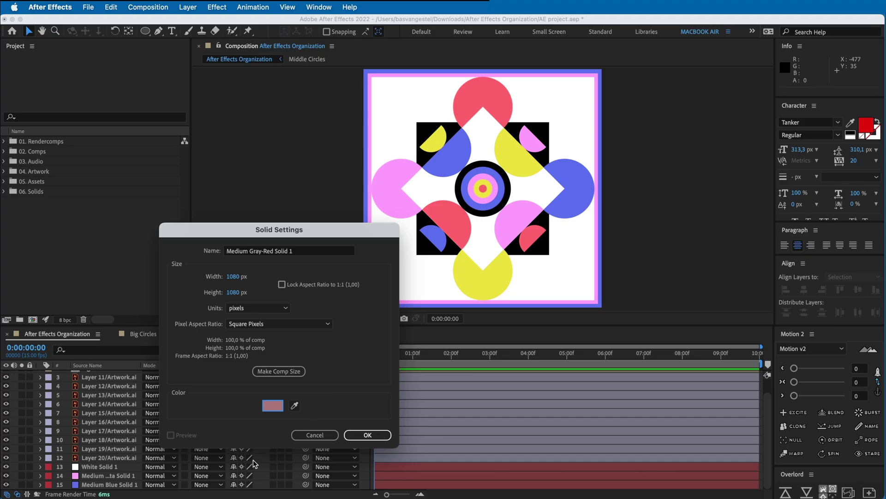
pyautogui.click(367, 434)
# Locate the new gray-red solid in the 06. Solids folder and delete its layer from the timeline.
pyautogui.click(4, 192)
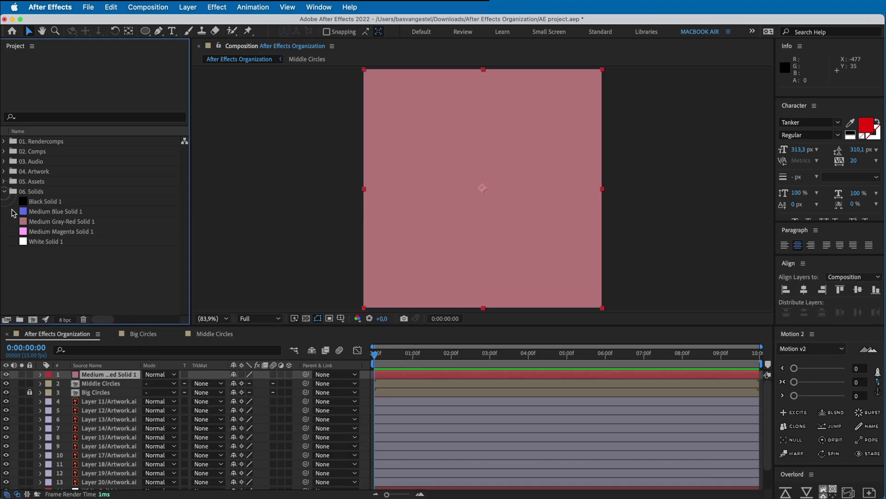
pyautogui.click(70, 222)
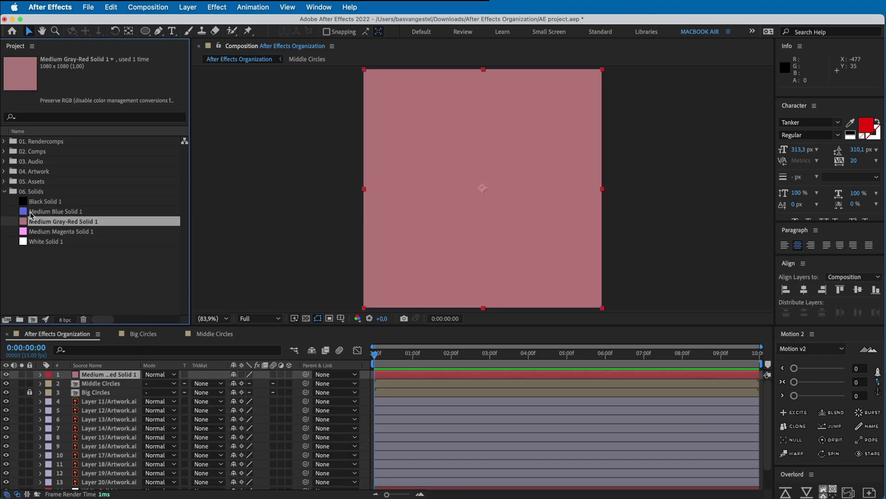
pyautogui.click(4, 191)
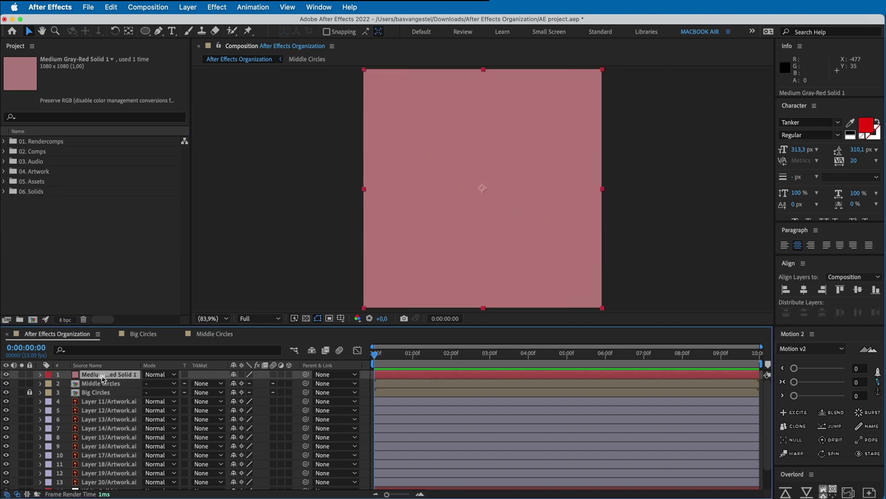
pyautogui.click(101, 375)
pyautogui.press('Delete')
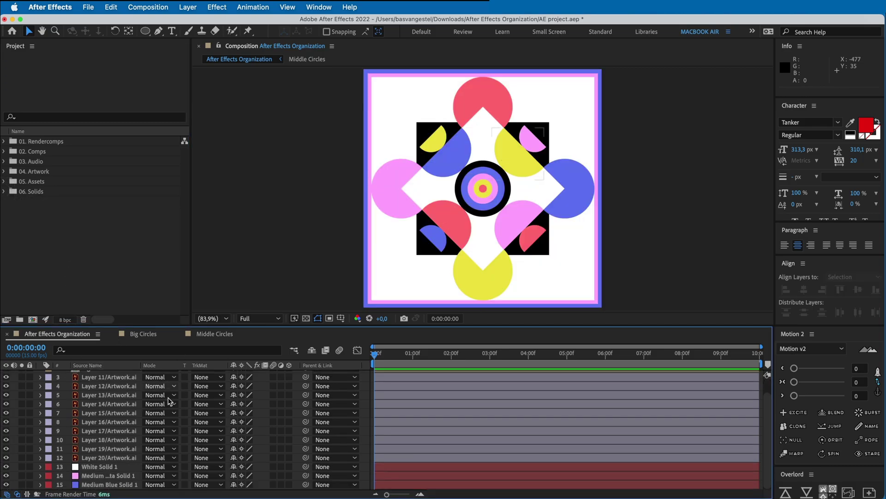
# Add a null object above the White Solid 1 layer in the timeline.
pyautogui.scroll(-2, 152, 406)
pyautogui.click(111, 468)
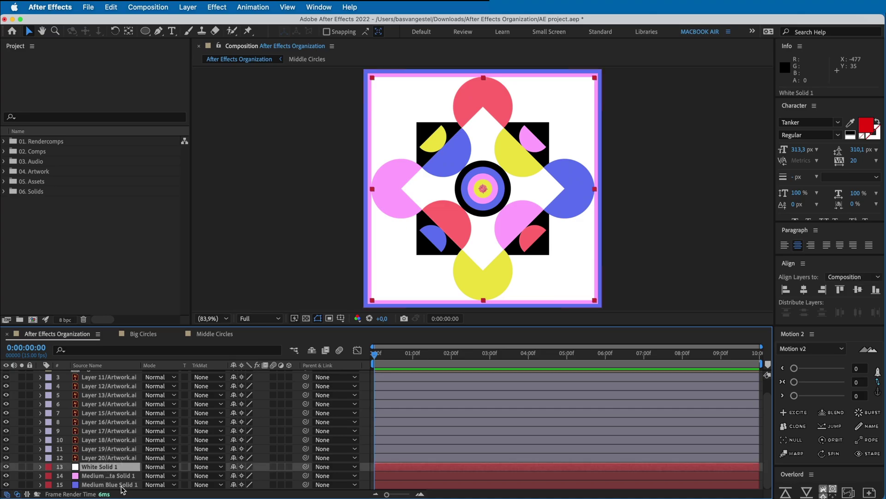
pyautogui.click(188, 7)
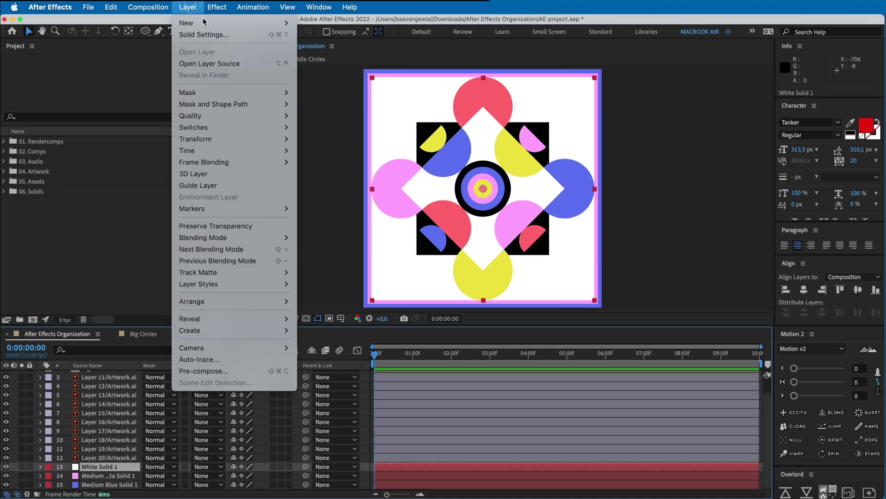
pyautogui.moveTo(231, 23)
pyautogui.click(346, 68)
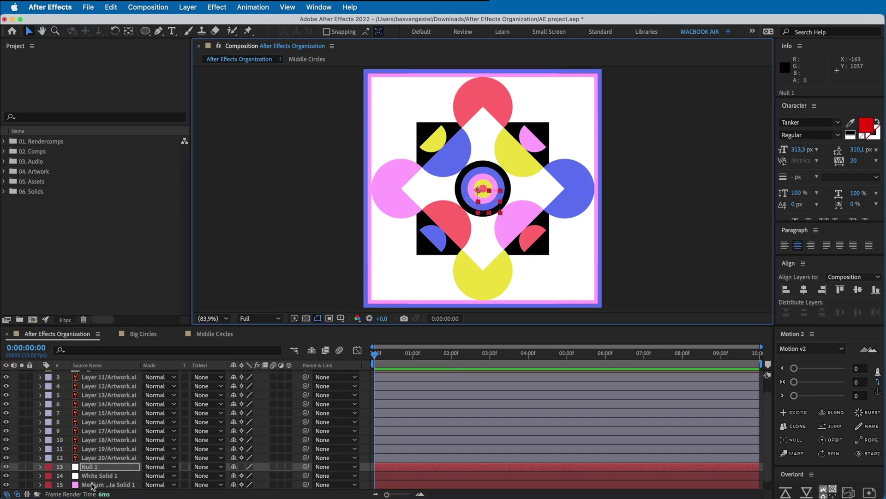
# Locate the new null in the 06. Solids folder, delete its layer from the timeline and collapse the folder.
pyautogui.click(4, 191)
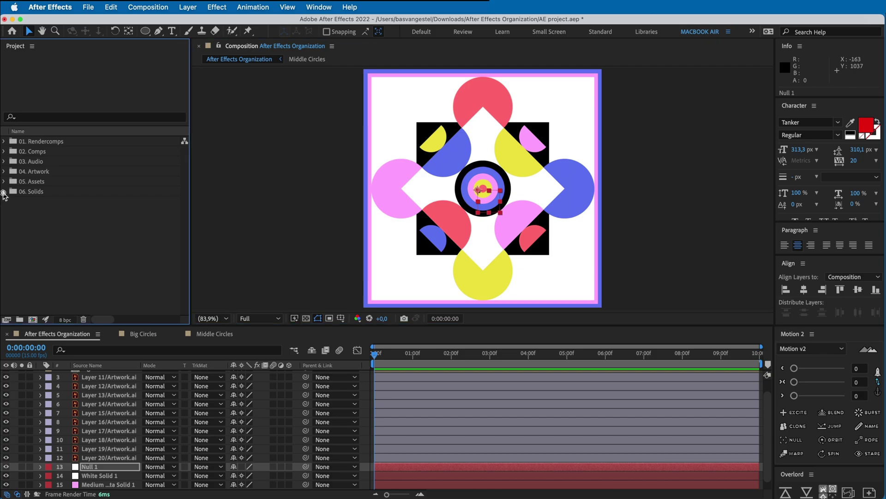
pyautogui.click(40, 241)
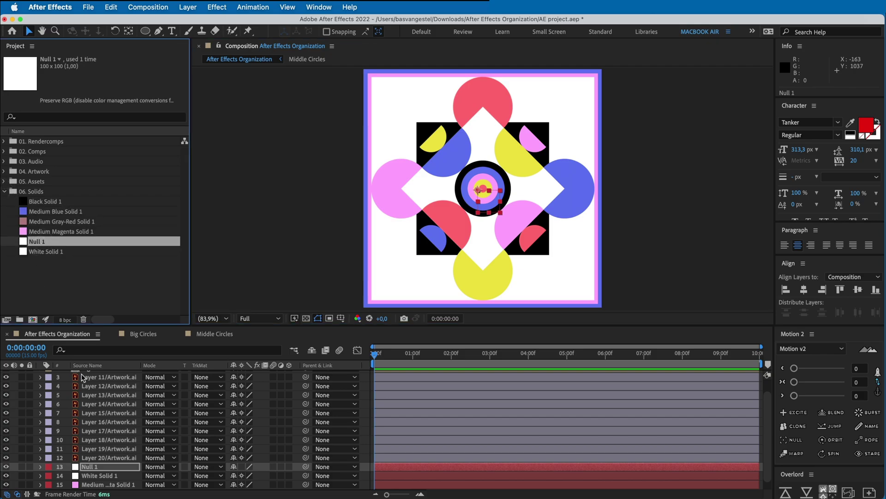
pyautogui.click(99, 459)
pyautogui.click(99, 466)
pyautogui.press('Delete')
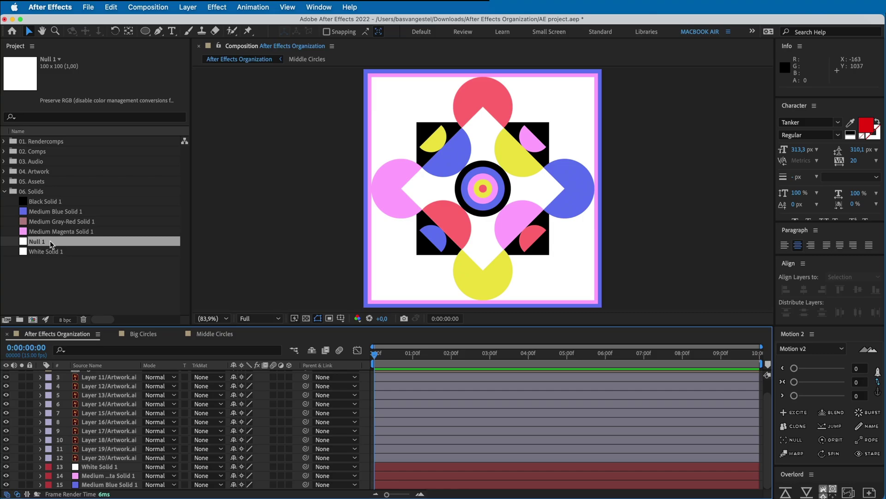
pyautogui.click(5, 191)
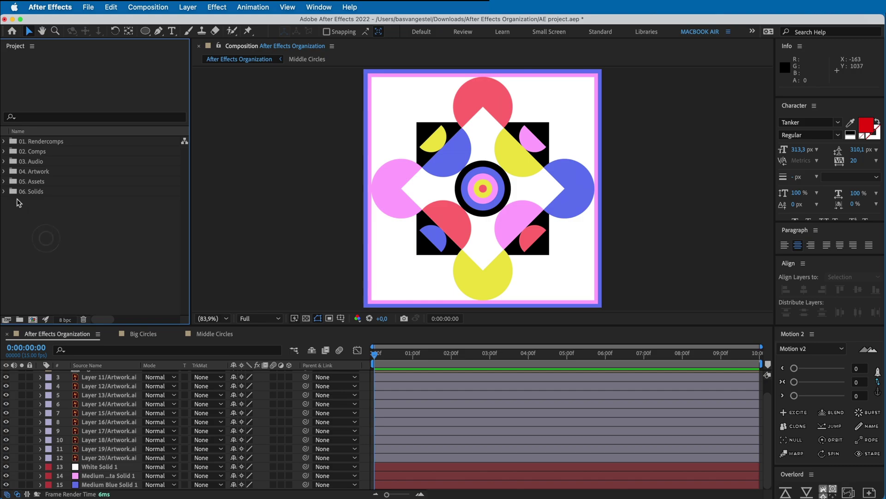
# Check the null and gray-red solid in the 06. Solids folder and delete the medium magenta solid layer from the timeline.
pyautogui.click(5, 191)
pyautogui.click(43, 243)
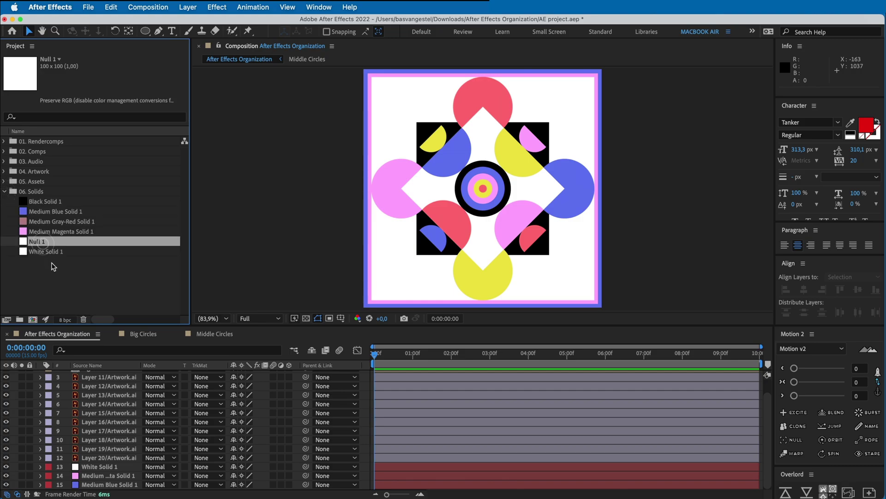
pyautogui.click(51, 262)
pyautogui.click(59, 220)
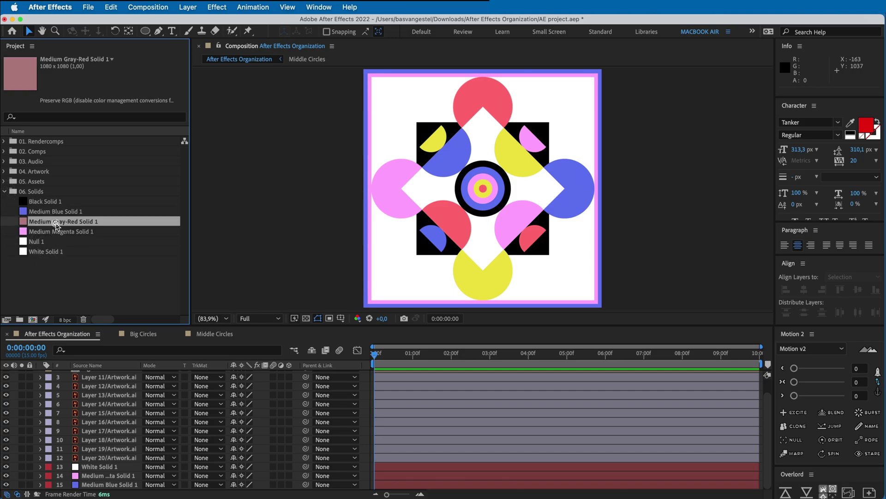
pyautogui.click(119, 476)
pyautogui.press('Delete')
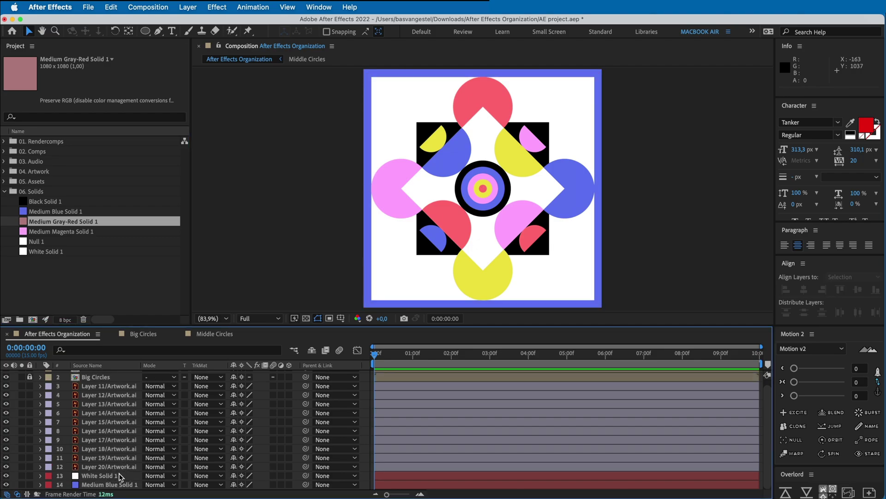
# Review all the solids stored in the 06. Solids folder, and collapse it again.
pyautogui.click(96, 277)
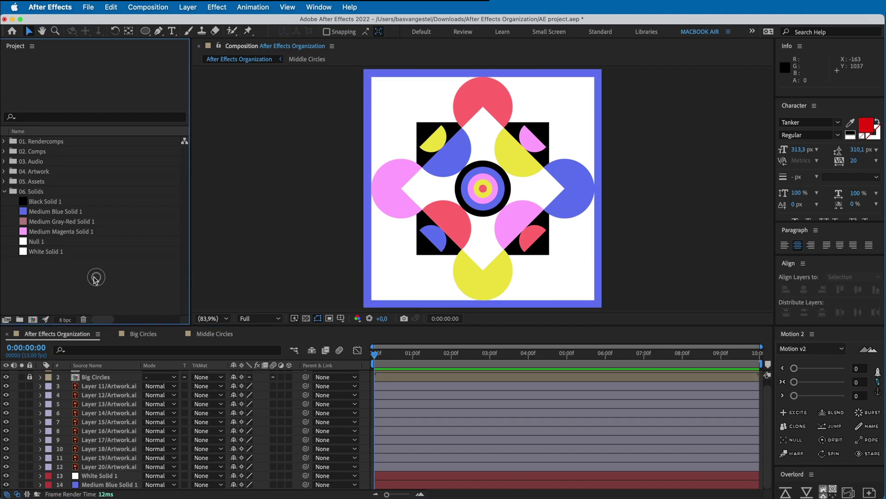
pyautogui.click(59, 203)
pyautogui.keyDown('shift'); pyautogui.click(44, 252); pyautogui.keyUp('shift')
pyautogui.click(40, 269)
pyautogui.click(5, 191)
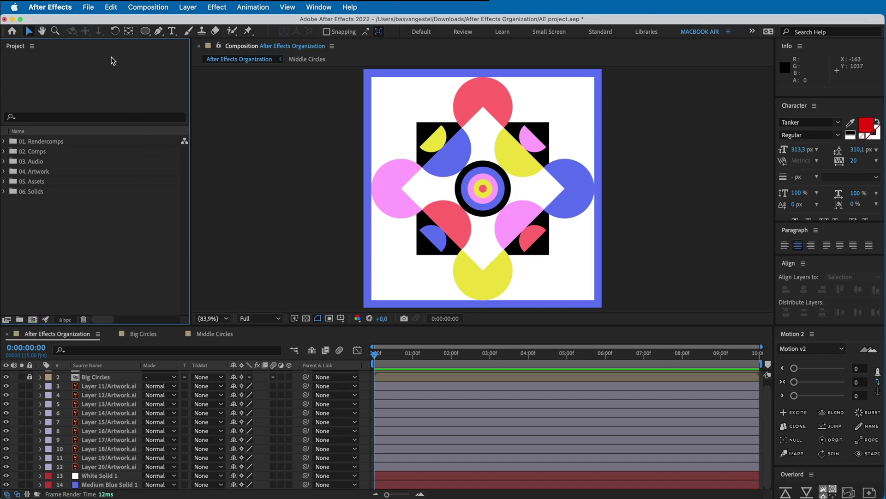
# Remove all unused footage from the project.
pyautogui.click(89, 7)
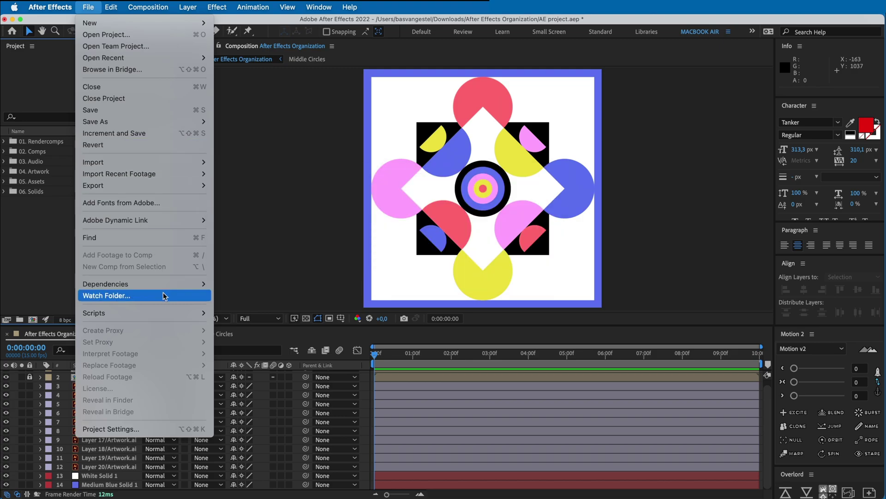
pyautogui.moveTo(169, 285)
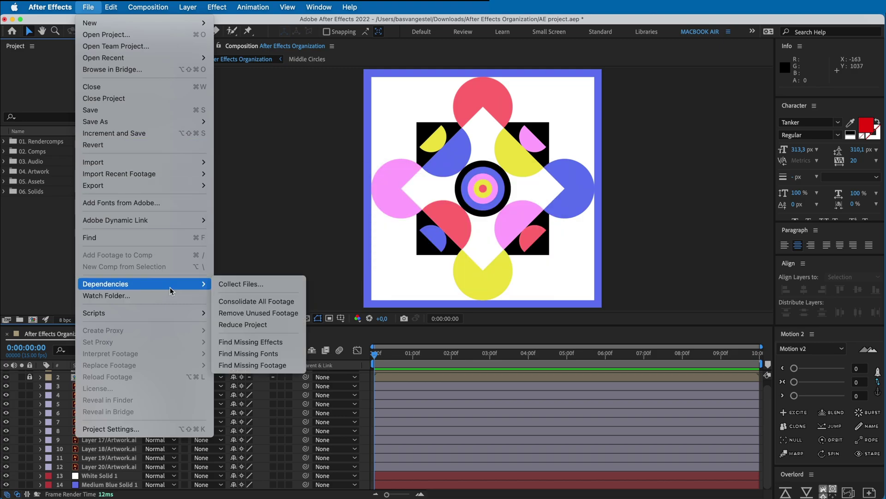
pyautogui.click(267, 315)
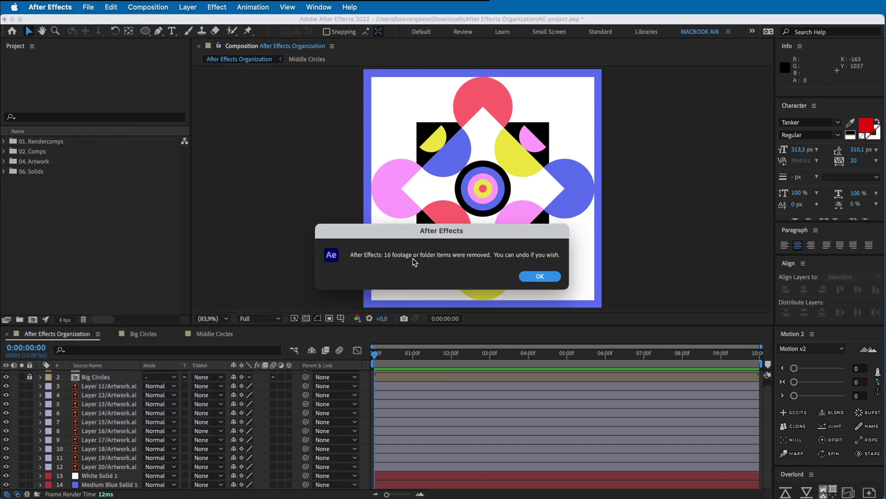
pyautogui.click(546, 276)
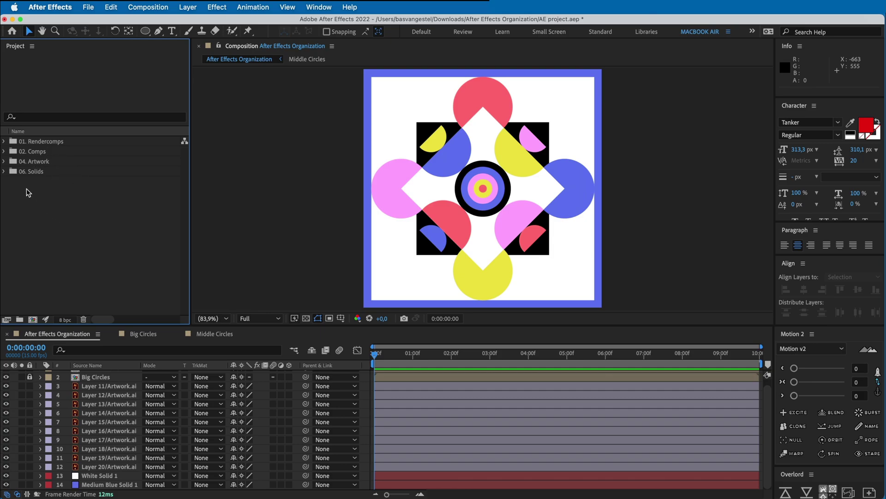
# Expand the 06. Solids folder to examine which solids remain in it, and collapse it again.
pyautogui.click(4, 171)
pyautogui.moveTo(51, 199); pyautogui.dragTo(48, 178)
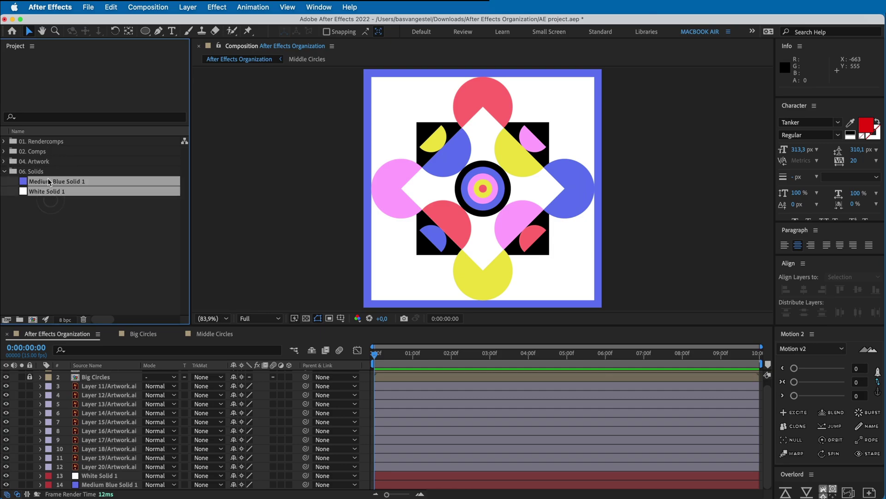
pyautogui.click(50, 227)
pyautogui.click(5, 172)
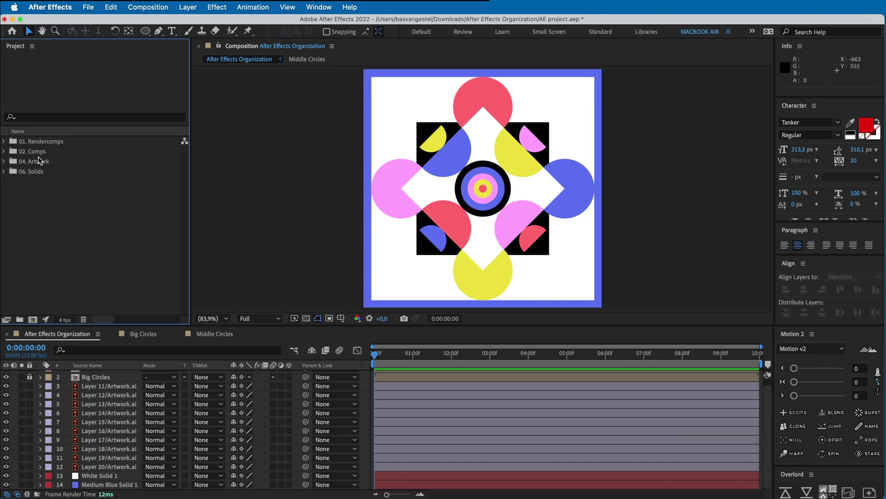
# Close the Big Circles and Middle Circles compositions in the timeline, keeping After Effects Organization open.
pyautogui.click(145, 333)
pyautogui.click(206, 333)
pyautogui.click(162, 334)
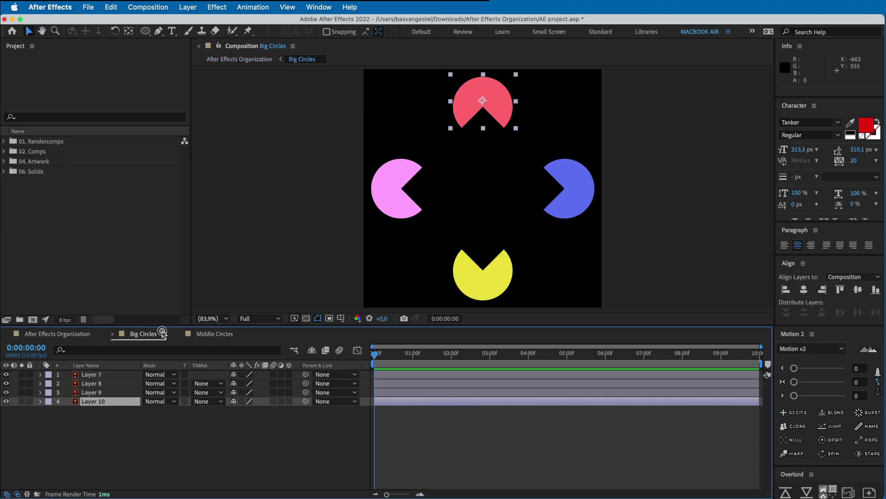
pyautogui.click(112, 333)
pyautogui.click(112, 333)
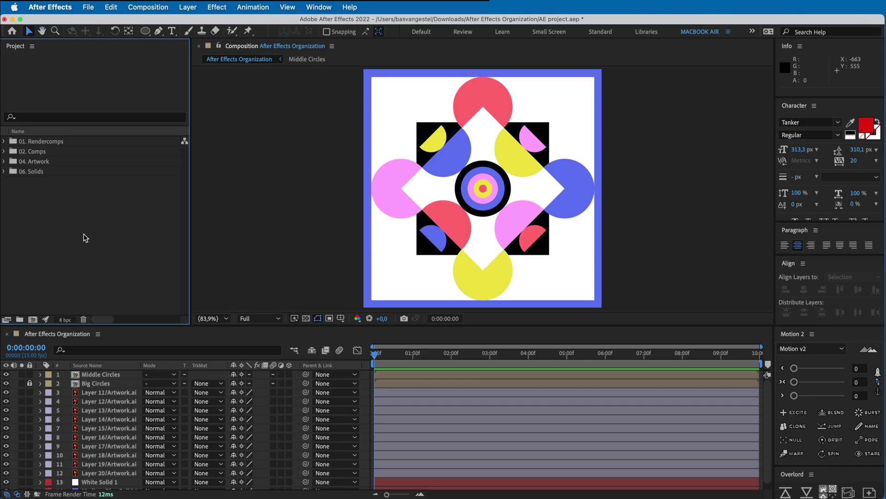
# Undo the removal of unused footage and check the audio, artwork, assets and solids folders in the project.
pyautogui.click(110, 227)
pyautogui.press('super+z')
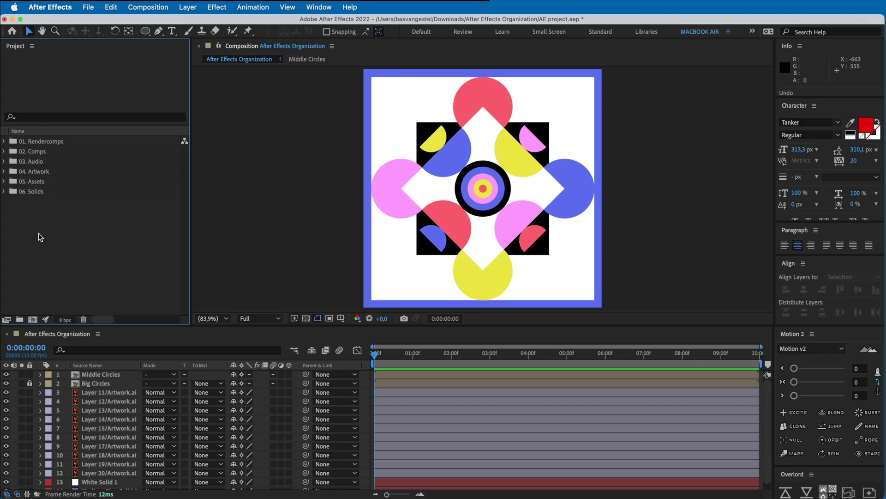
pyautogui.click(43, 162)
pyautogui.click(45, 171)
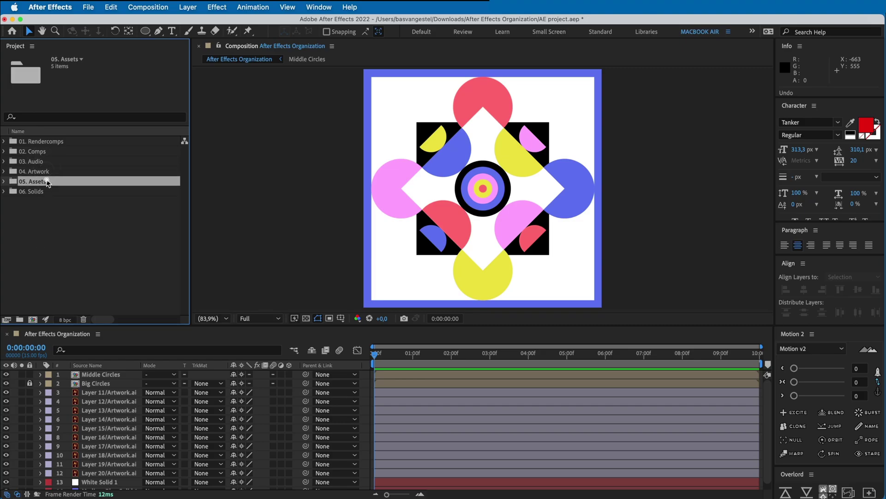
pyautogui.click(46, 190)
pyautogui.click(60, 251)
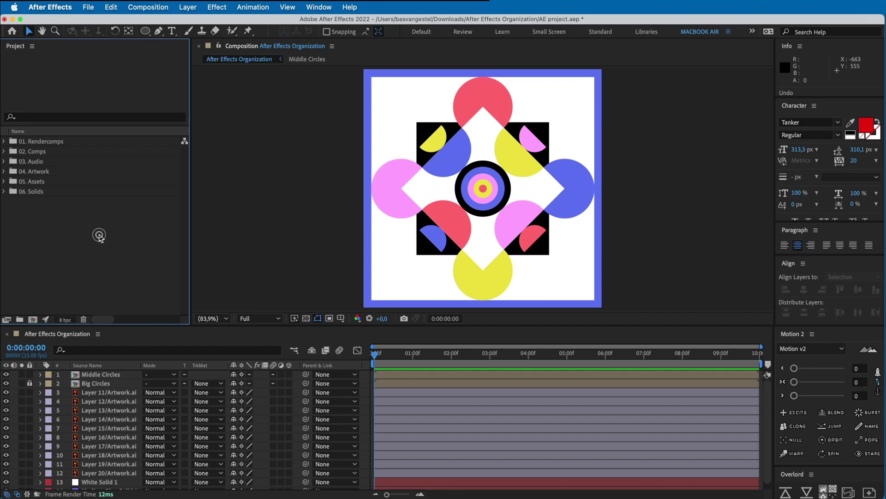
pyautogui.click(88, 7)
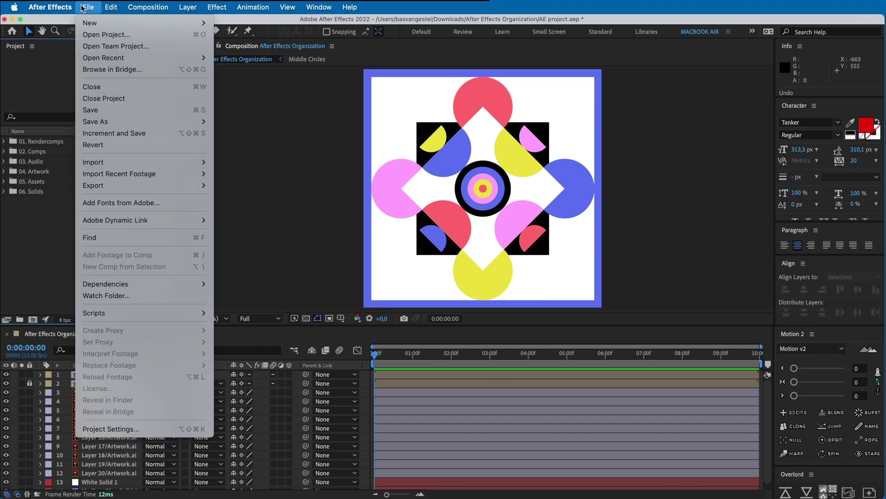
pyautogui.moveTo(58, 6)
pyautogui.moveTo(68, 42)
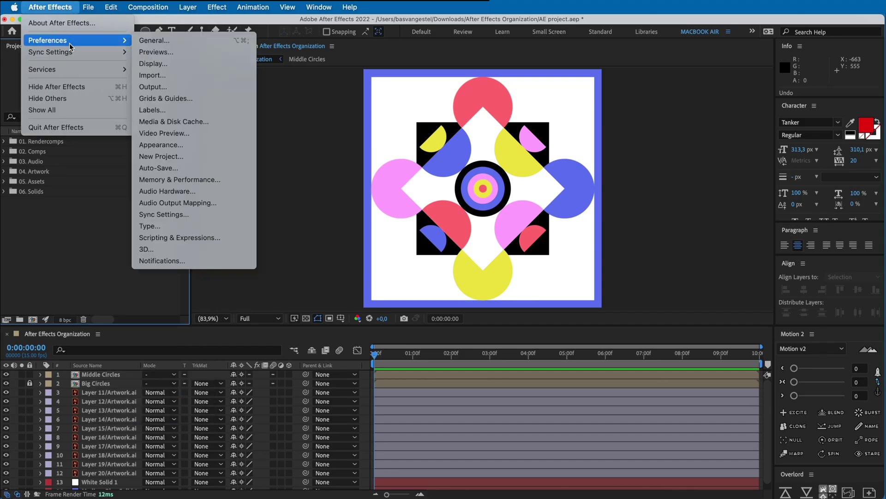
pyautogui.click(182, 157)
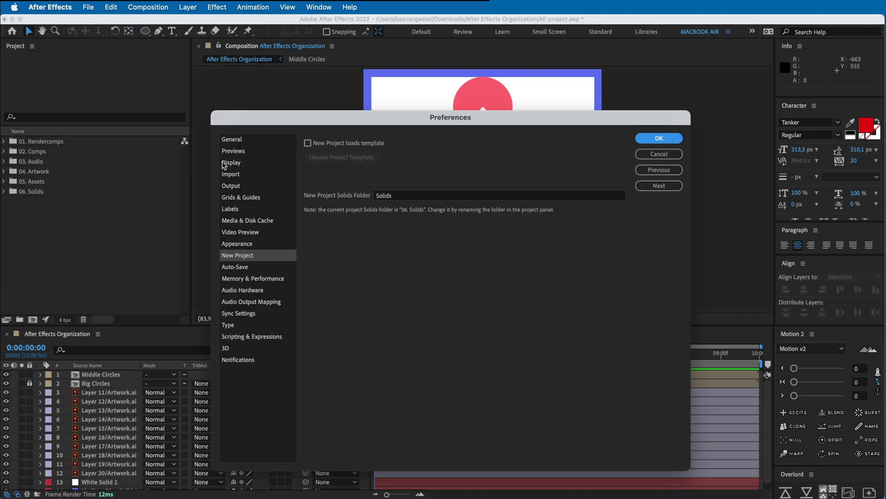
pyautogui.click(307, 143)
pyautogui.click(377, 191)
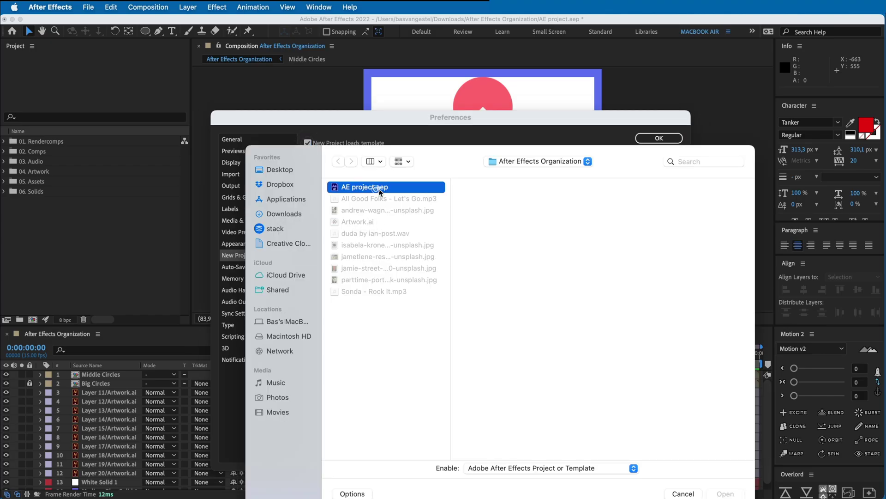
pyautogui.click(396, 357)
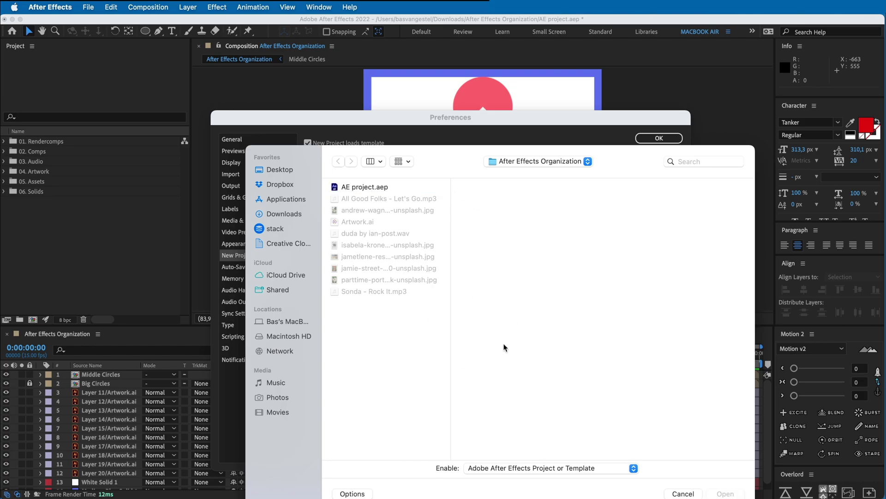
pyautogui.click(685, 493)
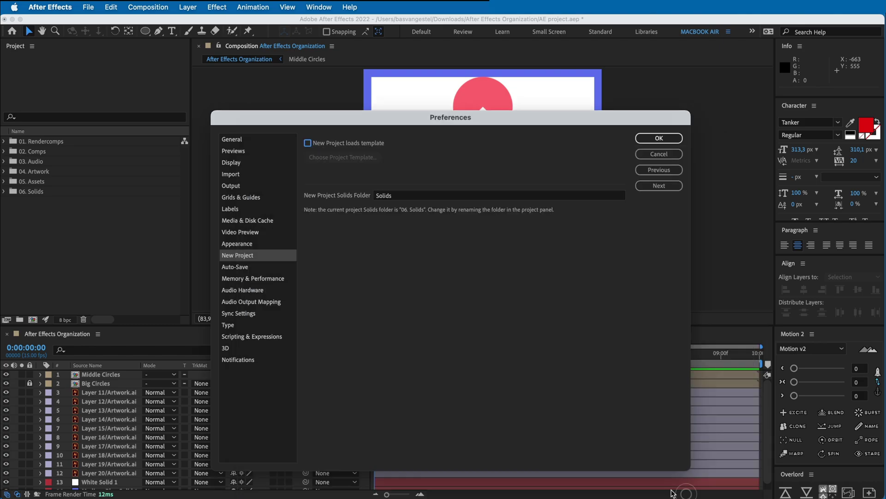
pyautogui.click(657, 157)
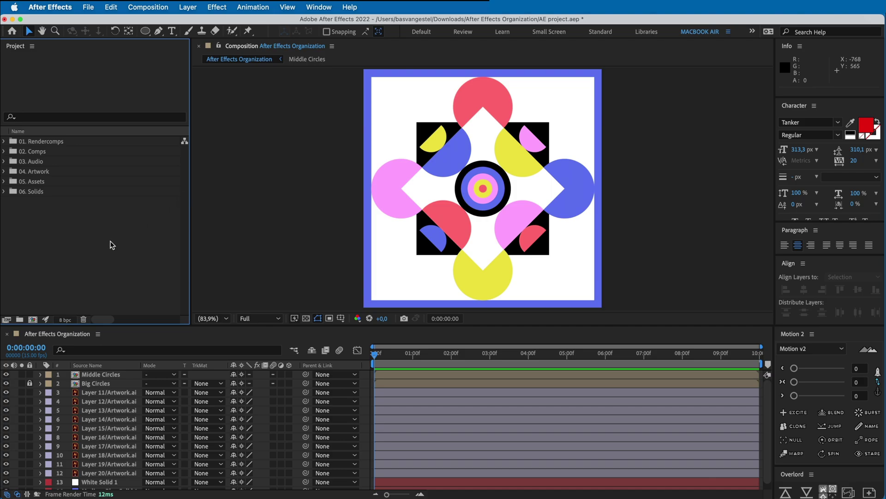
pyautogui.click(88, 7)
pyautogui.moveTo(151, 120)
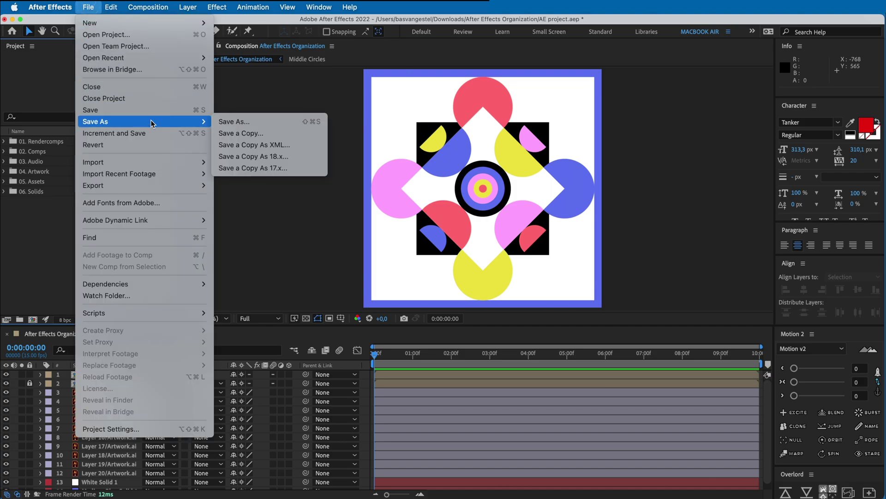
pyautogui.click(31, 222)
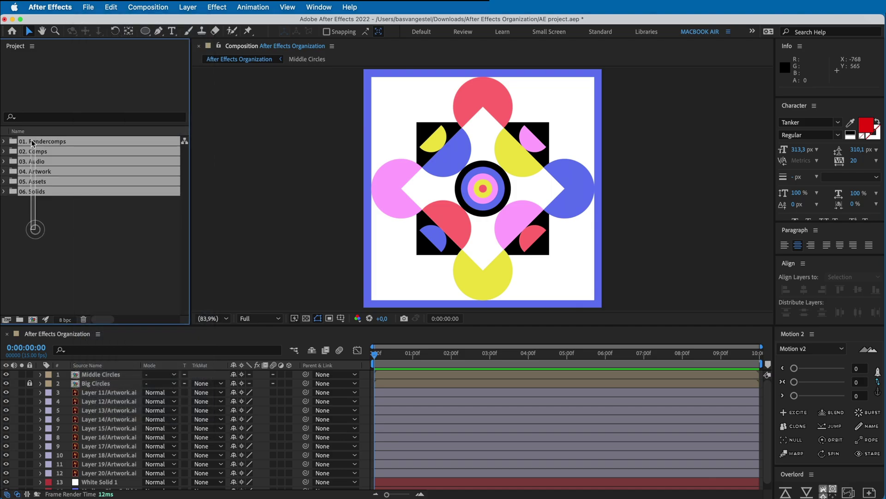
pyautogui.click(60, 251)
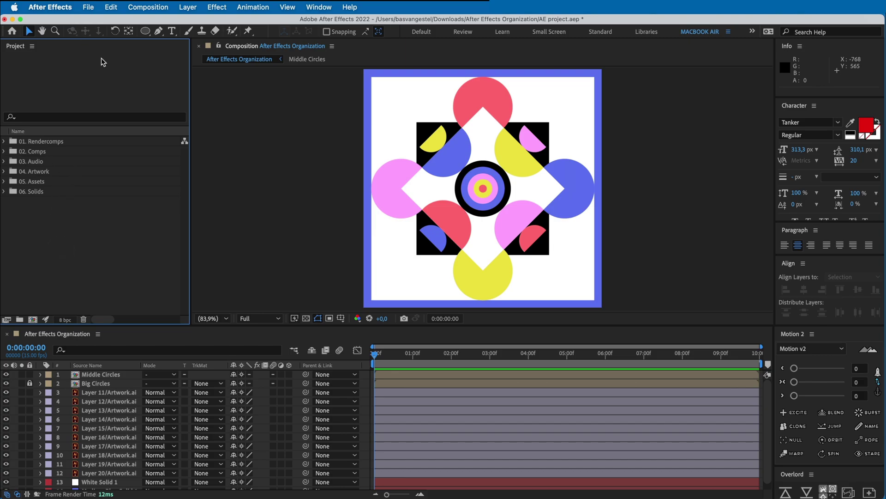
# Save the project under the new name AE template.aep in the After Effects Organization folder.
pyautogui.click(88, 8)
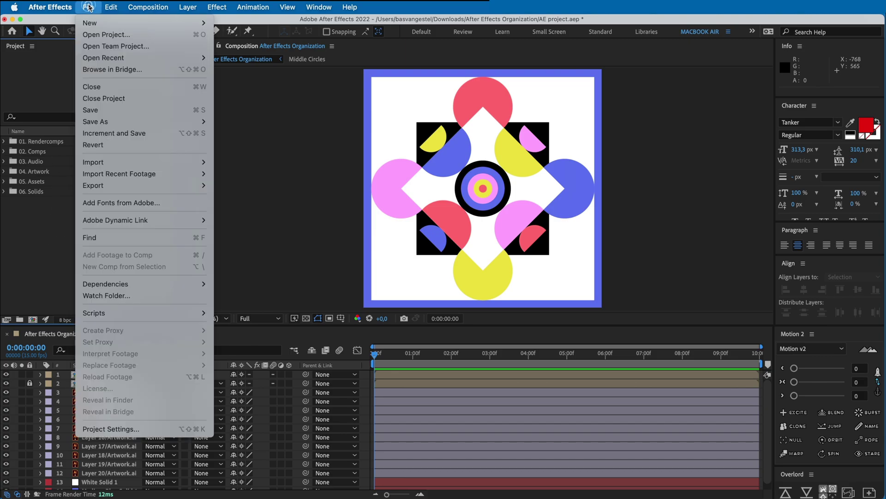
pyautogui.moveTo(150, 122)
pyautogui.click(239, 122)
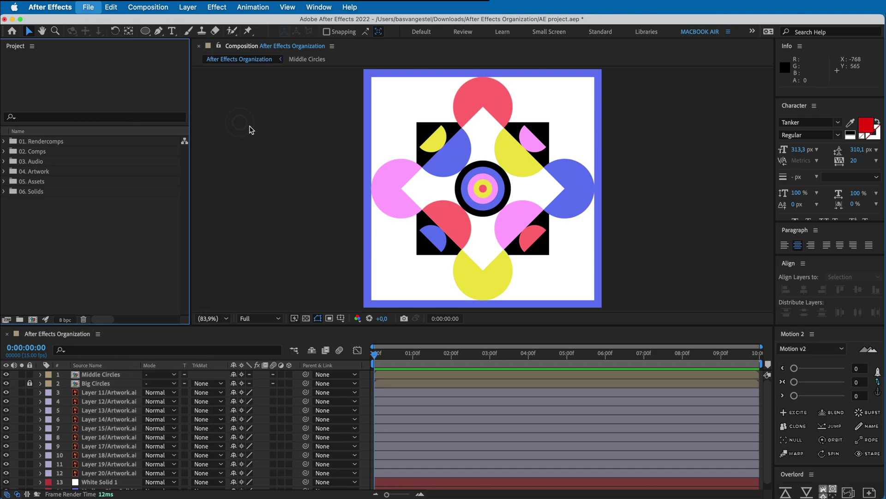
pyautogui.press('Right')
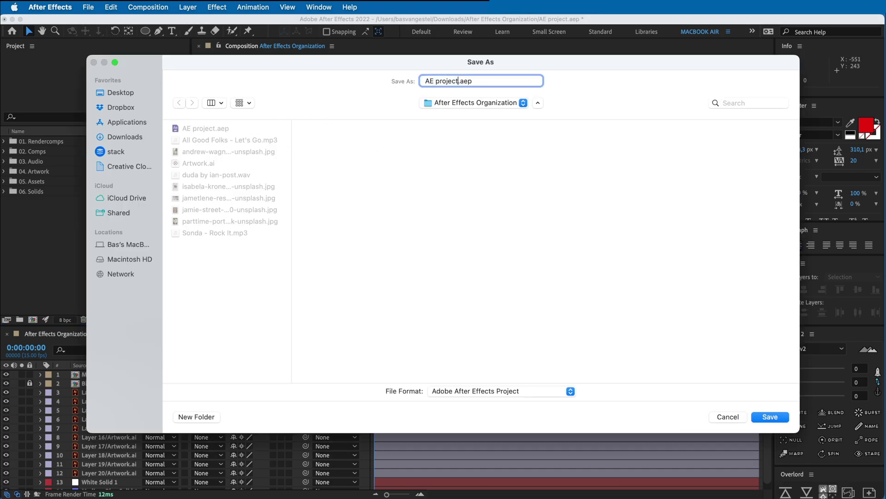
pyautogui.press('BackSpace')
pyautogui.press('BackSpace')
pyautogui.press('BackSpace')
pyautogui.press('BackSpace')
pyautogui.press('BackSpace')
pyautogui.press('BackSpace')
pyautogui.press('BackSpace')
pyautogui.write('template')
pyautogui.press('Return')
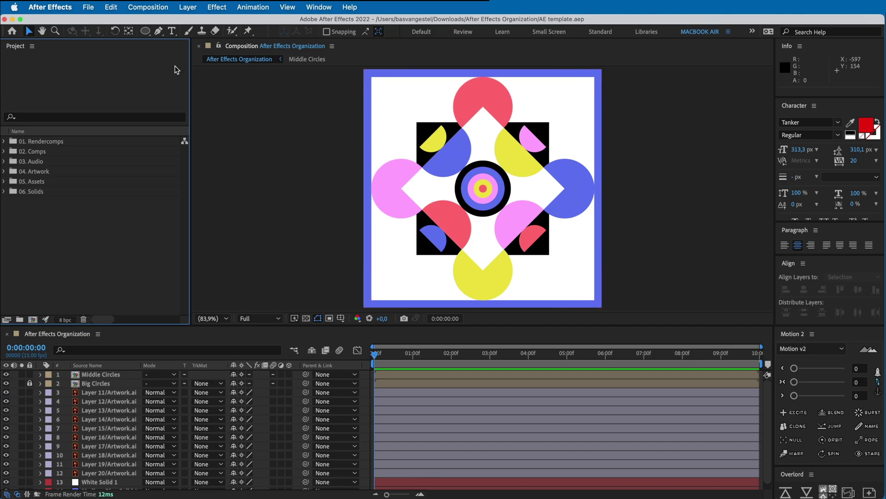
# Set the New Project preferences to load a template, using AE template.aep as the project template.
pyautogui.click(50, 7)
pyautogui.moveTo(81, 44)
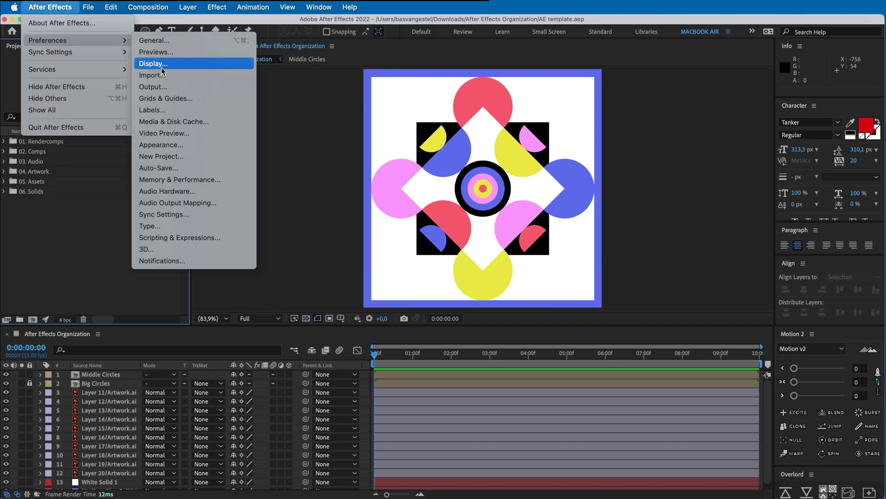
pyautogui.click(181, 157)
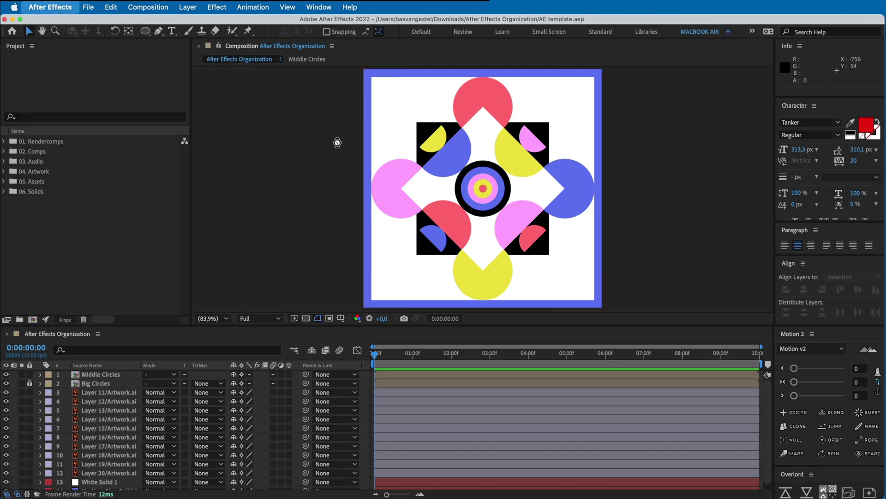
pyautogui.click(307, 143)
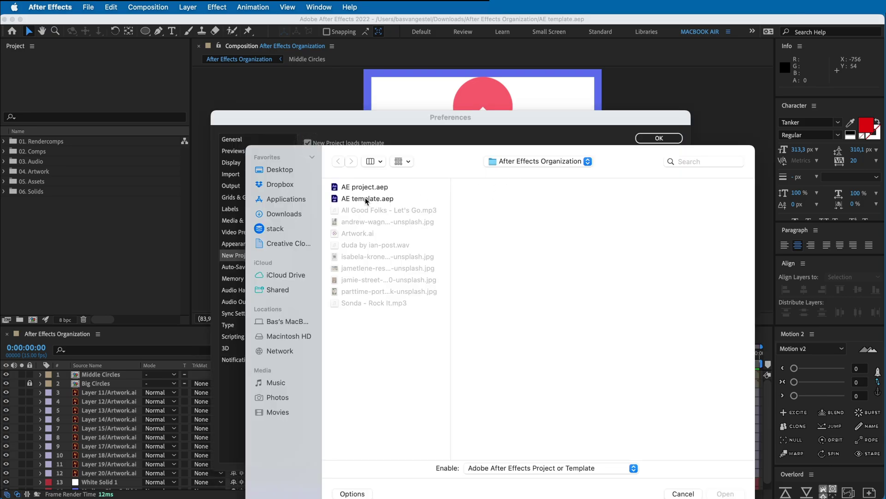
pyautogui.click(367, 199)
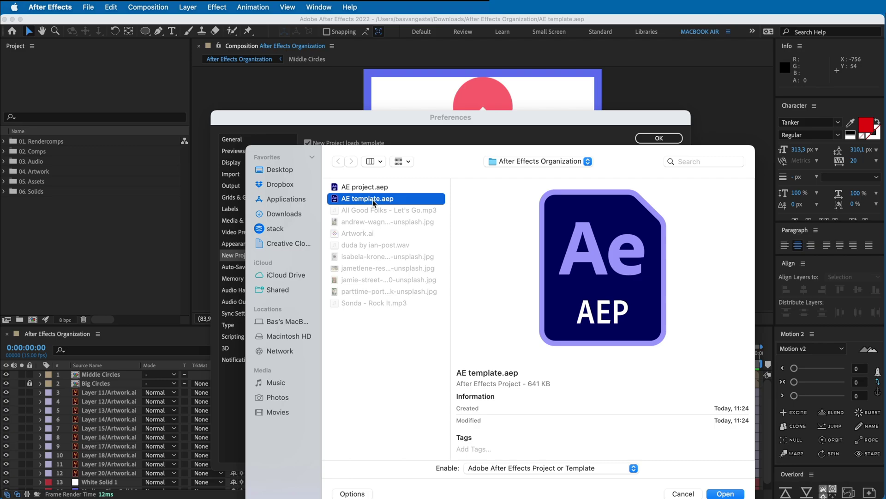
pyautogui.press('Return')
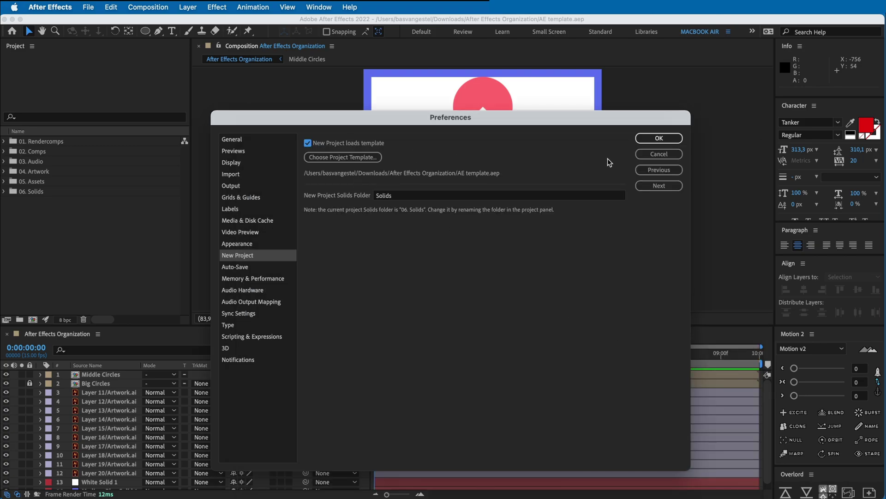
pyautogui.click(659, 139)
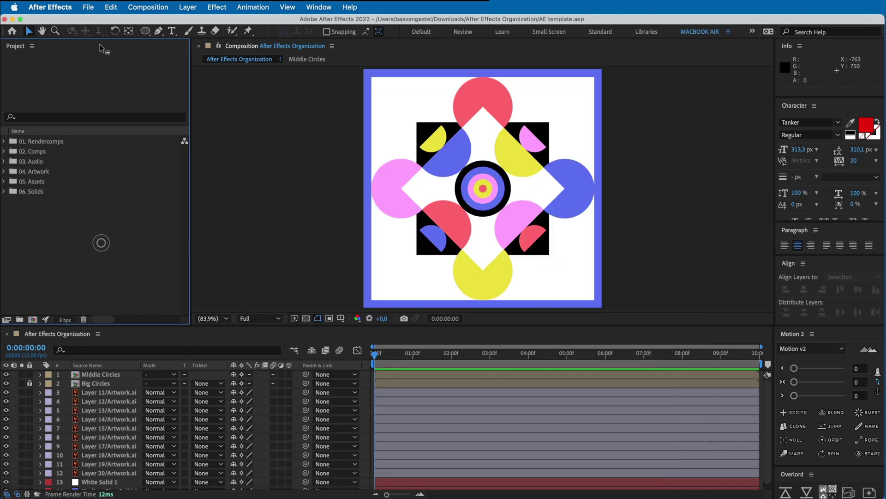
# Create a new project based on the template.
pyautogui.click(88, 7)
pyautogui.moveTo(109, 26)
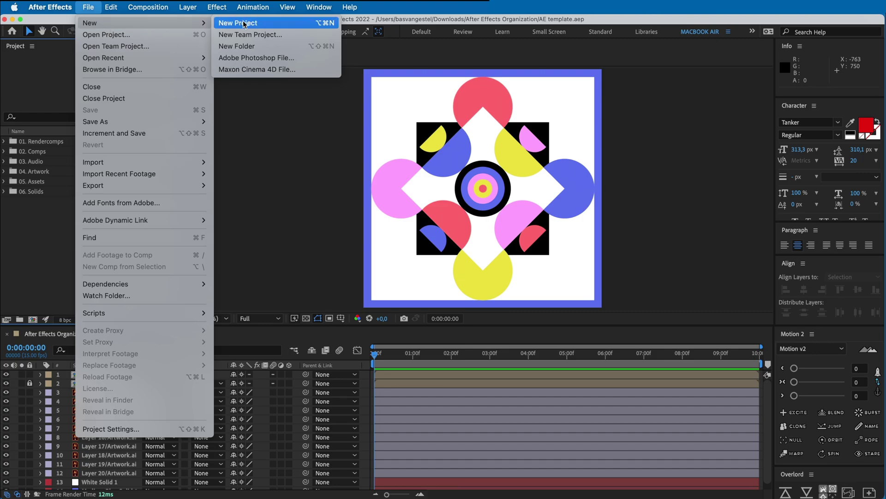
pyautogui.click(245, 24)
# Examine the folders and the composition layers that the template loads into the new project.
pyautogui.moveTo(91, 159); pyautogui.dragTo(63, 225)
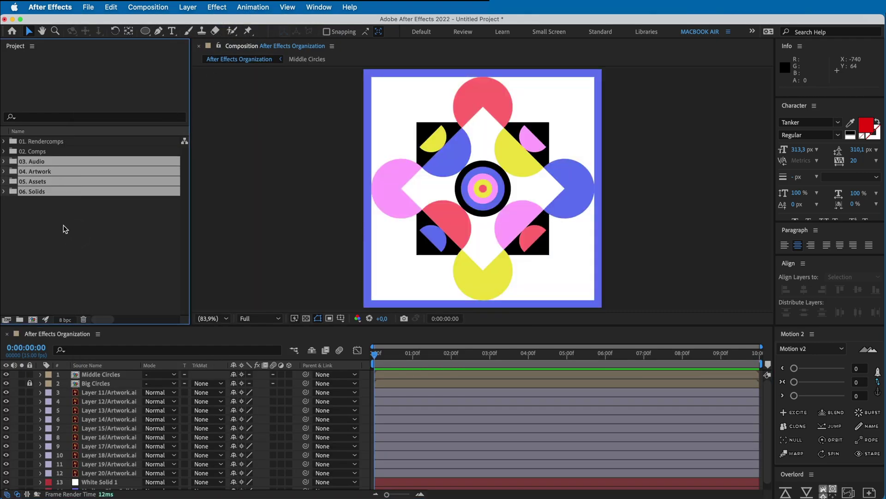
pyautogui.click(63, 225)
pyautogui.click(132, 428)
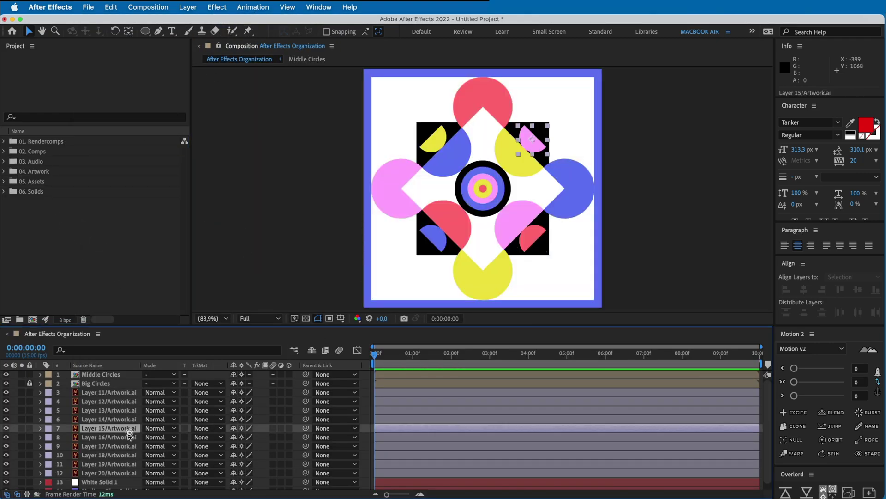
pyautogui.click(614, 137)
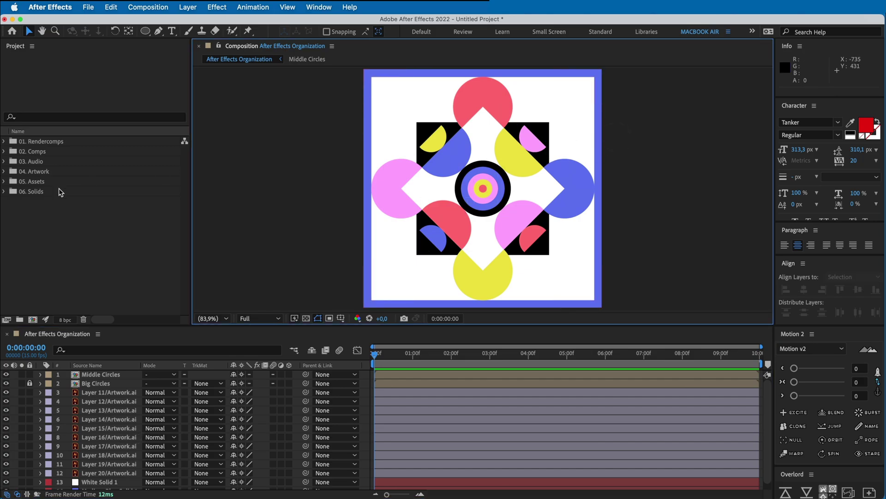
pyautogui.click(56, 232)
pyautogui.click(46, 227)
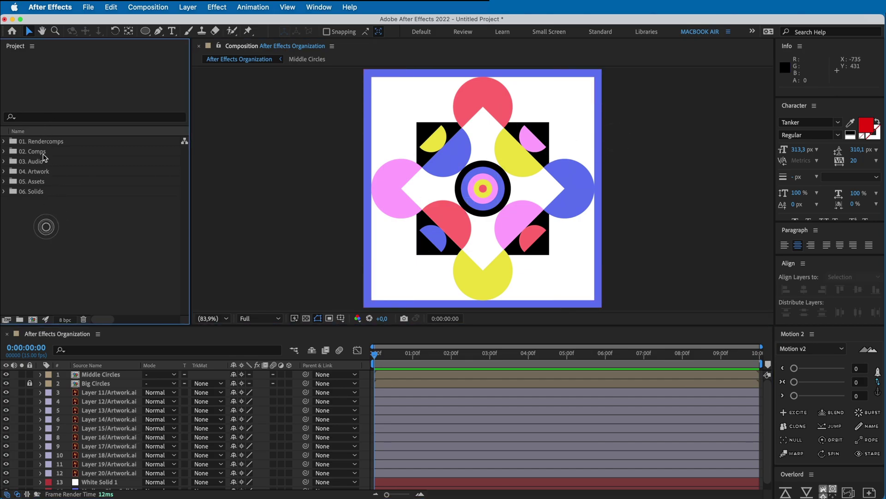
pyautogui.click(110, 401)
pyautogui.click(109, 418)
pyautogui.click(110, 446)
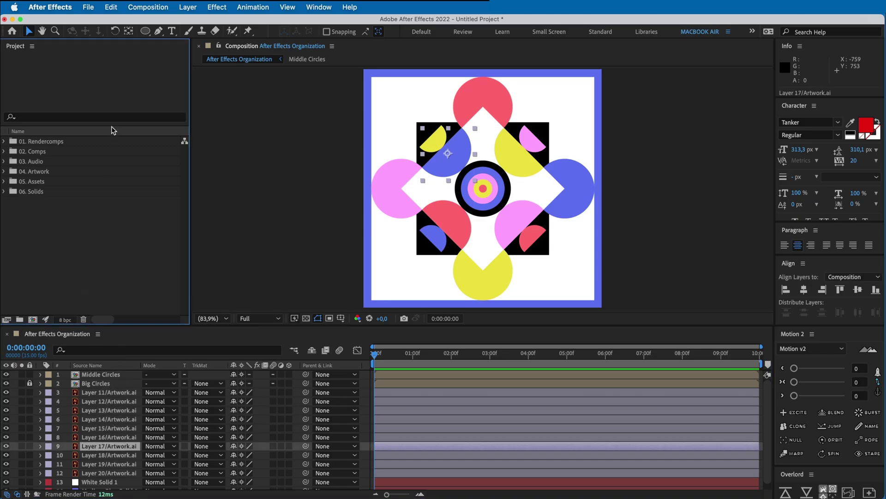
pyautogui.click(88, 7)
pyautogui.click(56, 217)
# Delete the After Effects Organization composition from the 01. Rendercomps folder.
pyautogui.click(5, 141)
pyautogui.click(46, 152)
pyautogui.press('Delete')
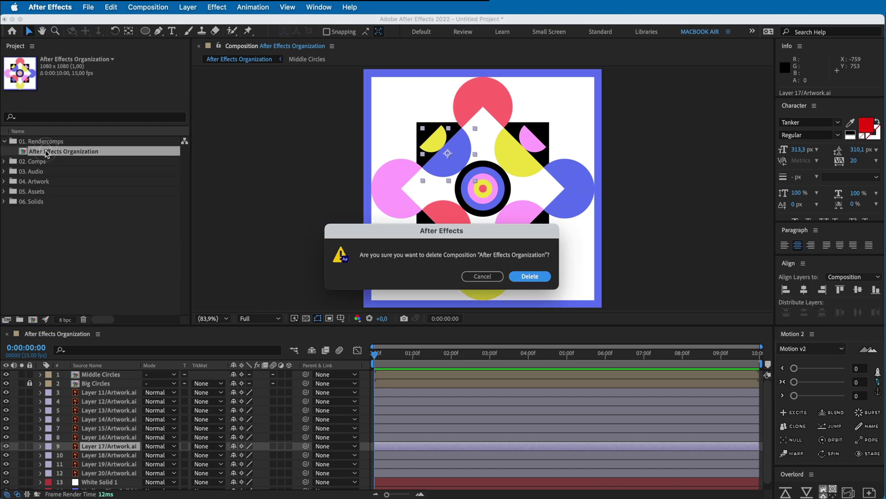
pyautogui.press('Return')
# Delete the Artwork, Big Circles and Middle Circles compositions from the 02. Comps folder.
pyautogui.click(5, 151)
pyautogui.click(40, 161)
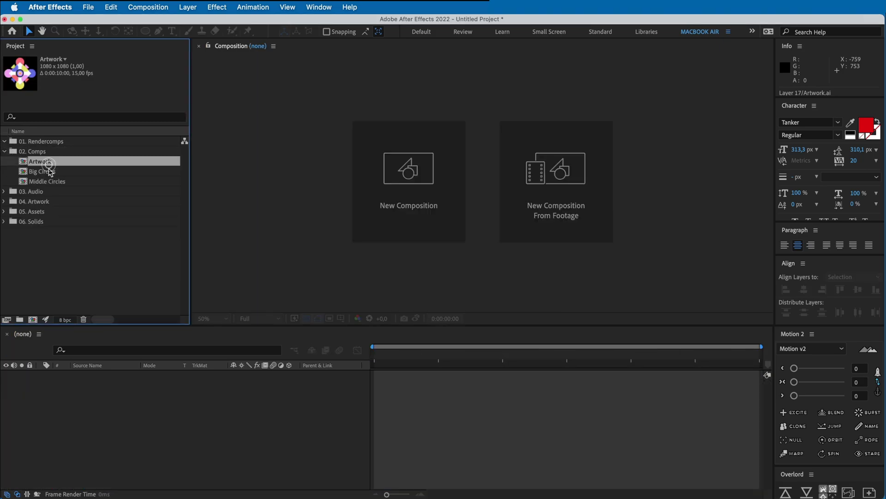
pyautogui.keyDown('shift'); pyautogui.click(51, 181); pyautogui.keyUp('shift')
pyautogui.press('Delete')
pyautogui.press('Return')
# Delete the three audio files from the Music folder inside 03. Audio, keeping the Music and SFX folders.
pyautogui.click(5, 172)
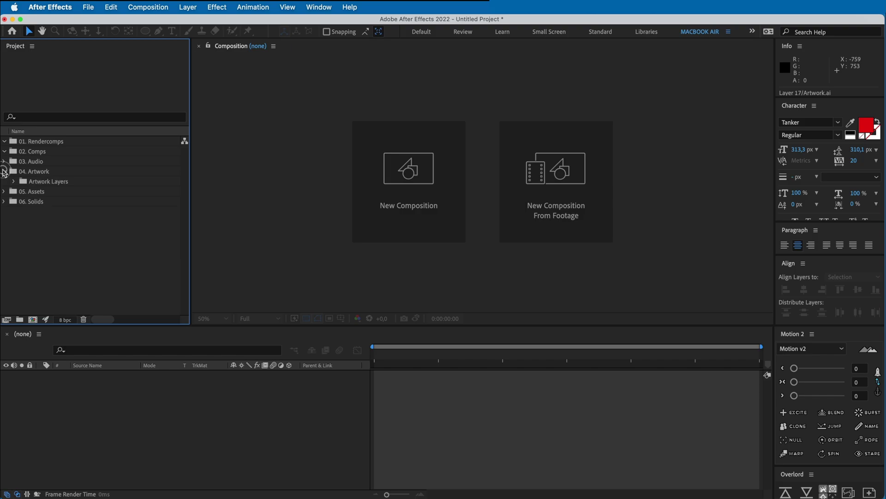
pyautogui.click(4, 161)
pyautogui.click(33, 171)
pyautogui.keyDown('shift'); pyautogui.click(34, 183); pyautogui.keyUp('shift')
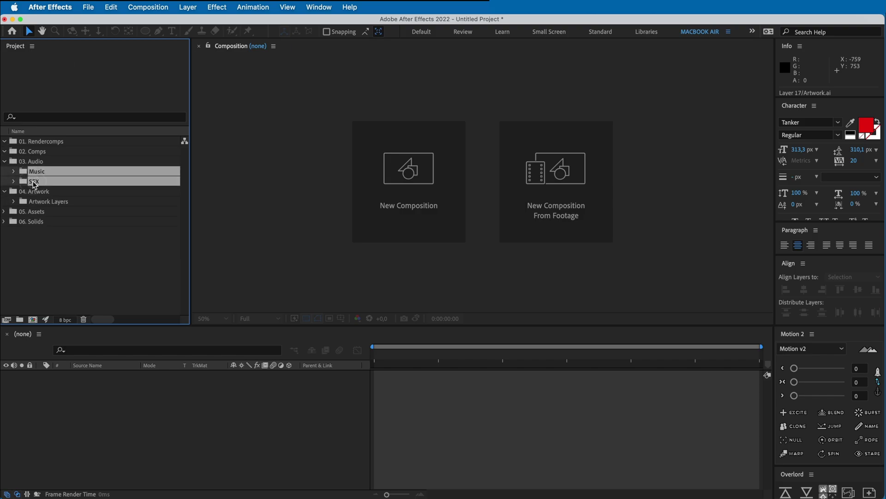
pyautogui.click(14, 171)
pyautogui.click(46, 181)
pyautogui.keyDown('shift'); pyautogui.click(46, 201); pyautogui.keyUp('shift')
pyautogui.press('Delete')
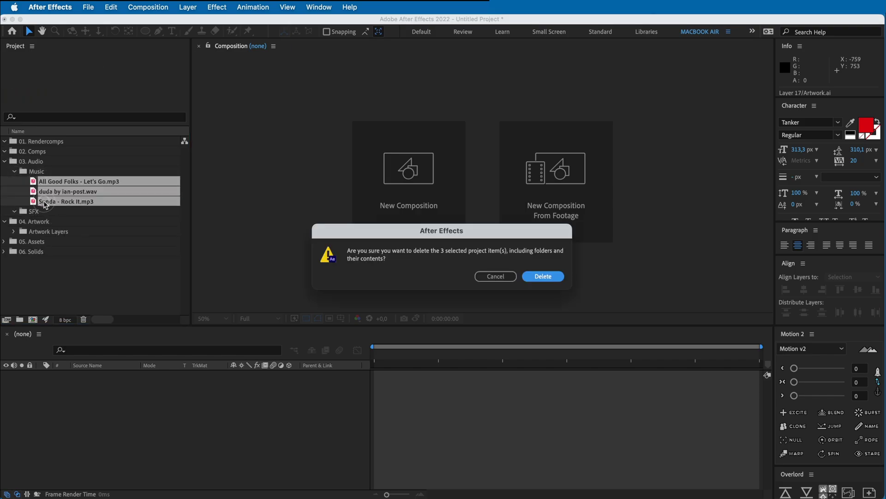
pyautogui.press('Return')
# Delete the Artwork Layers folder and its contents from the 04. Artwork folder.
pyautogui.click(31, 203)
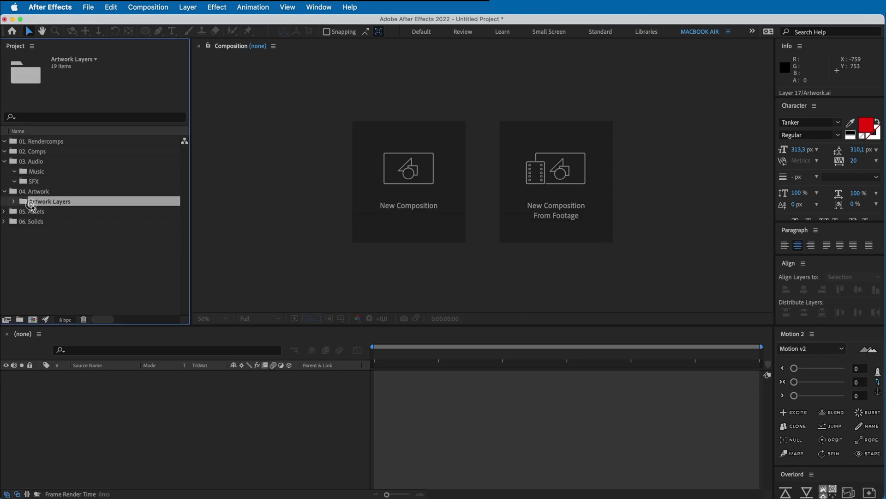
pyautogui.press('Delete')
pyautogui.press('Return')
# Delete all the Unsplash images from the 05. Assets folder.
pyautogui.click(4, 202)
pyautogui.click(46, 211)
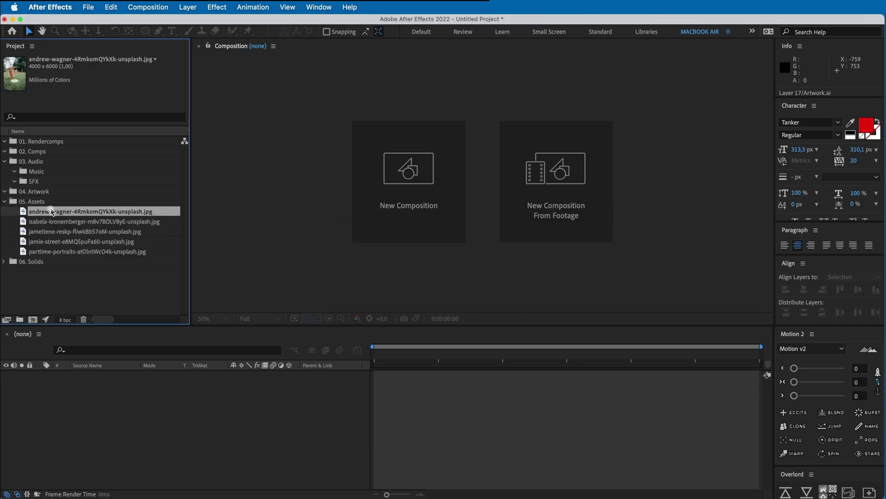
pyautogui.keyDown('shift'); pyautogui.click(53, 251); pyautogui.keyUp('shift')
pyautogui.press('Delete')
pyautogui.press('Return')
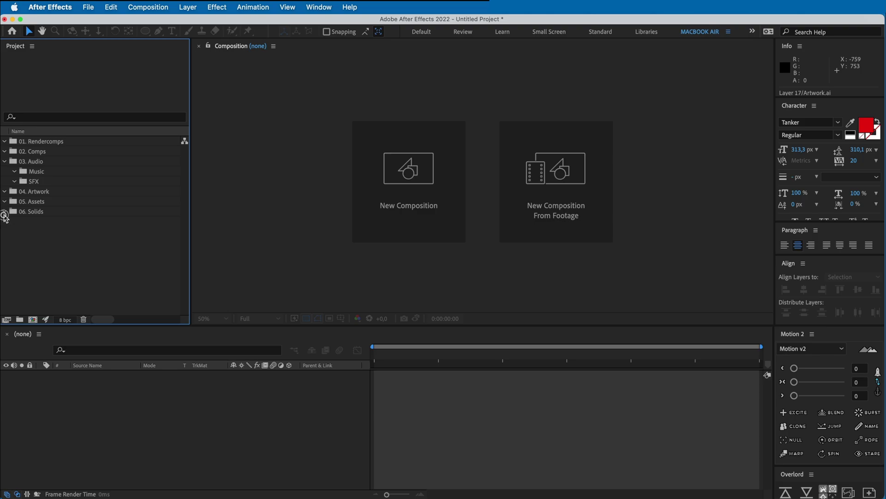
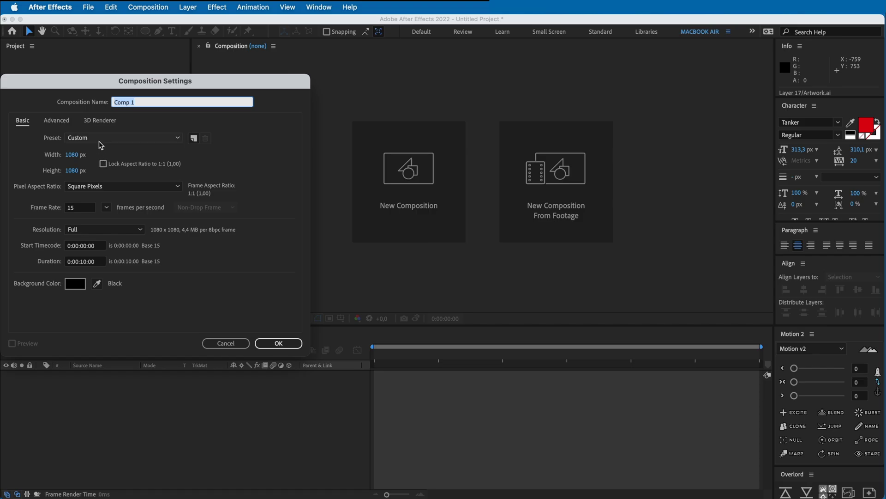
# Create a new composition from the UHD 4K 25 preset.
pyautogui.click(100, 137)
pyautogui.click(111, 447)
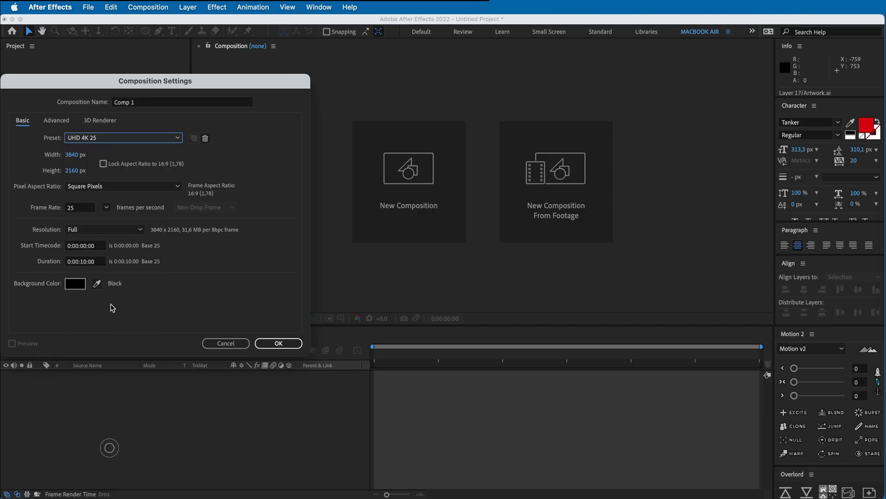
pyautogui.moveTo(130, 82); pyautogui.dragTo(214, 82)
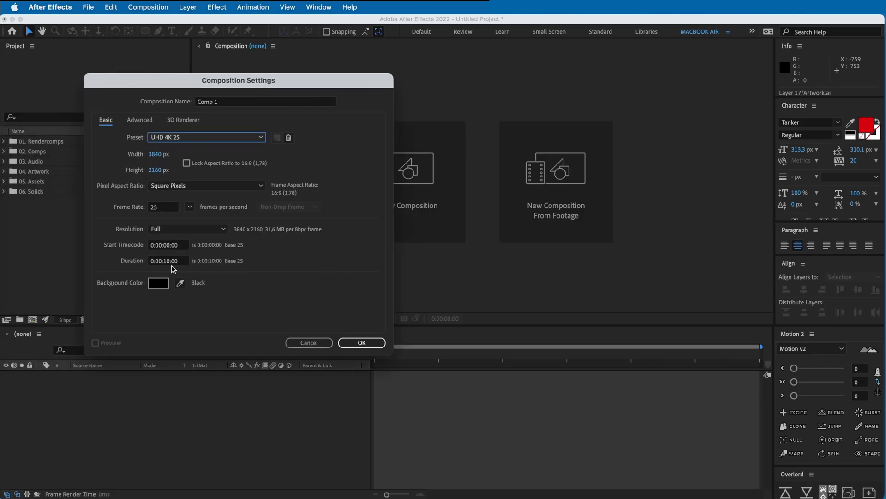
pyautogui.click(371, 343)
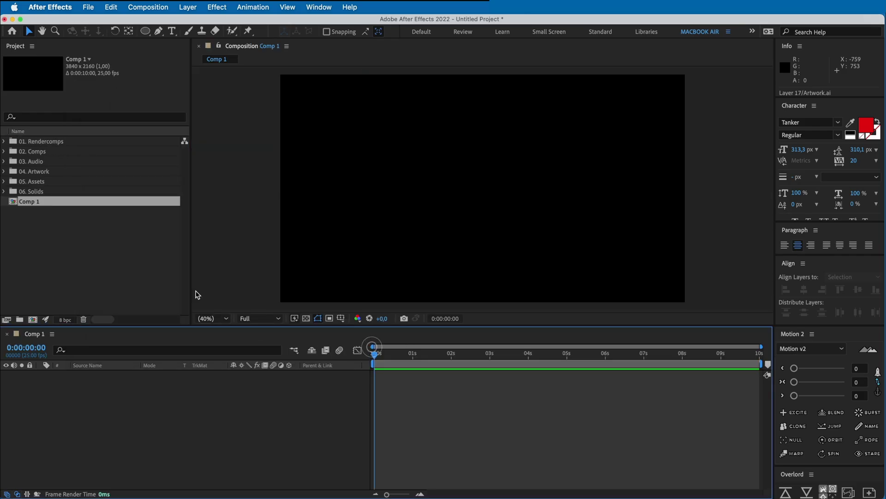
# Rename the new composition to 4K and move it into the 01. Rendercomps folder.
pyautogui.click(39, 203)
pyautogui.press('Return')
pyautogui.write('4K')
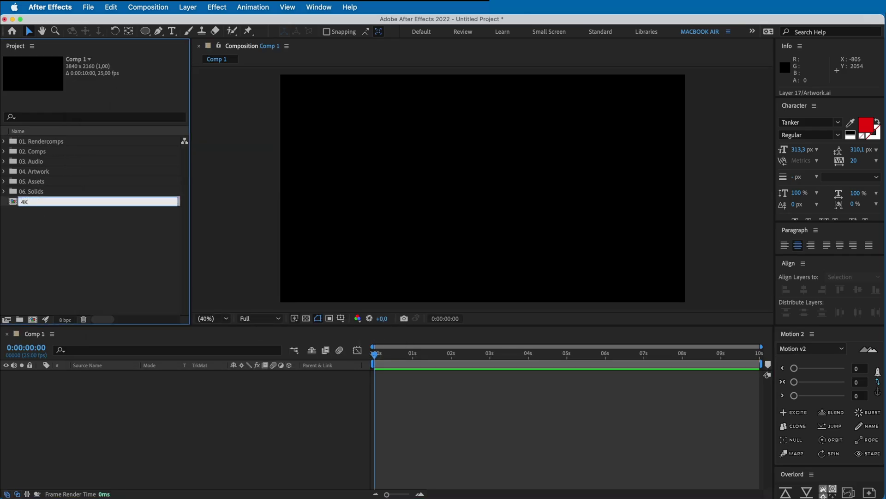
pyautogui.press('Return')
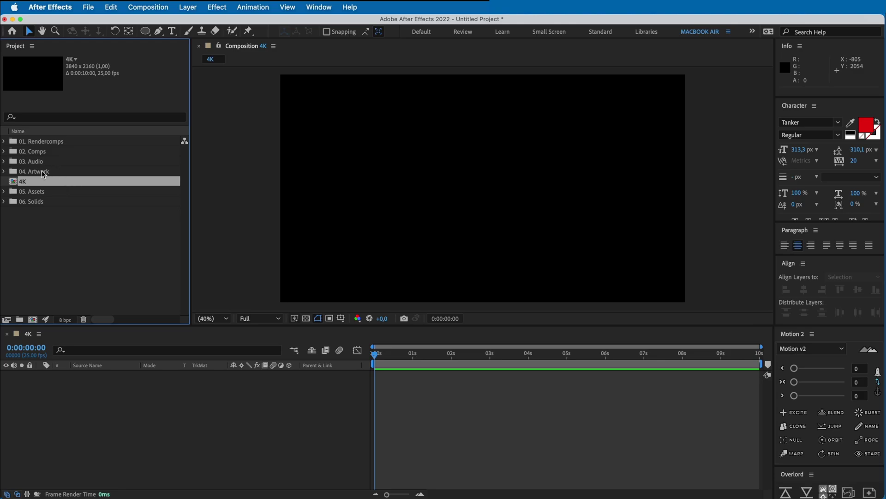
pyautogui.moveTo(27, 181); pyautogui.dragTo(43, 149)
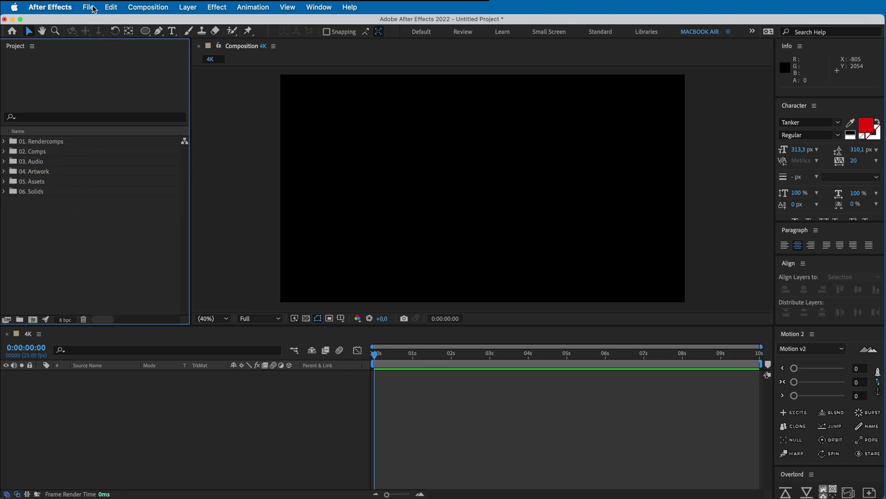
# Create a 1920 × 1080 px composition named 1080p and move it into the 01. Rendercomps folder.
pyautogui.click(37, 321)
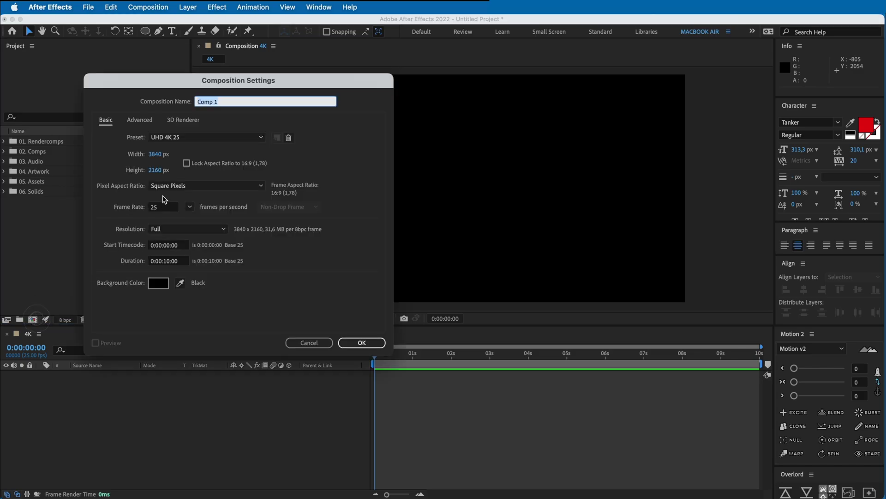
pyautogui.click(157, 154)
pyautogui.write('1920')
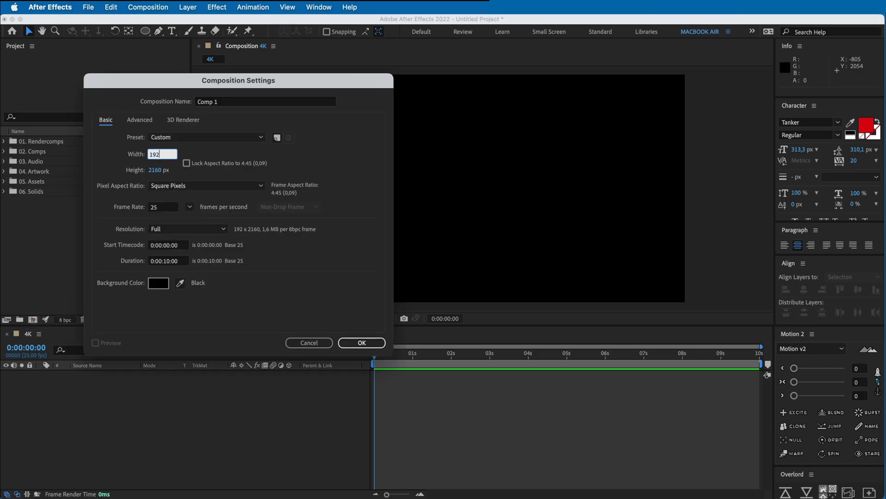
pyautogui.press('Tab')
pyautogui.write('1080')
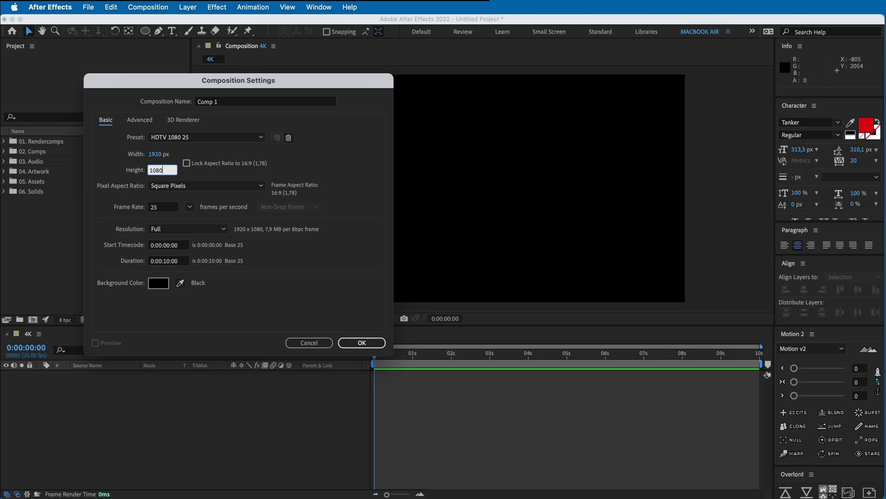
pyautogui.click(228, 101)
pyautogui.write('1080p')
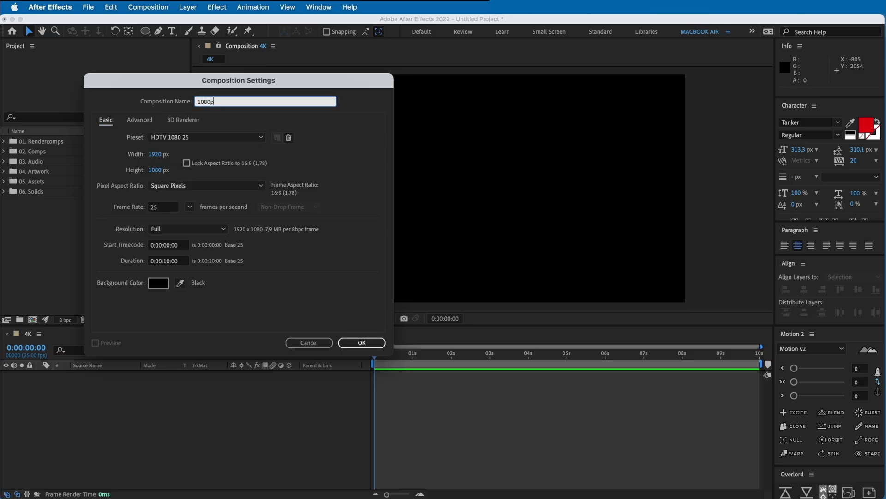
pyautogui.press('Return')
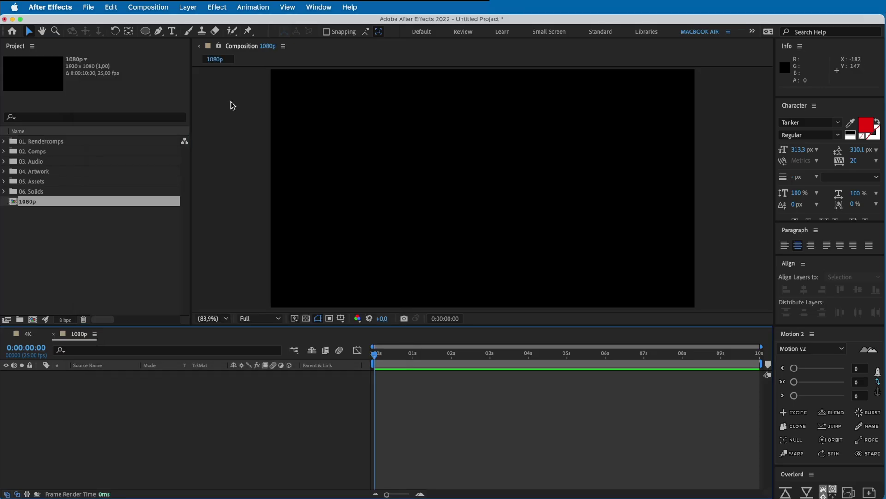
pyautogui.moveTo(27, 202); pyautogui.dragTo(46, 141)
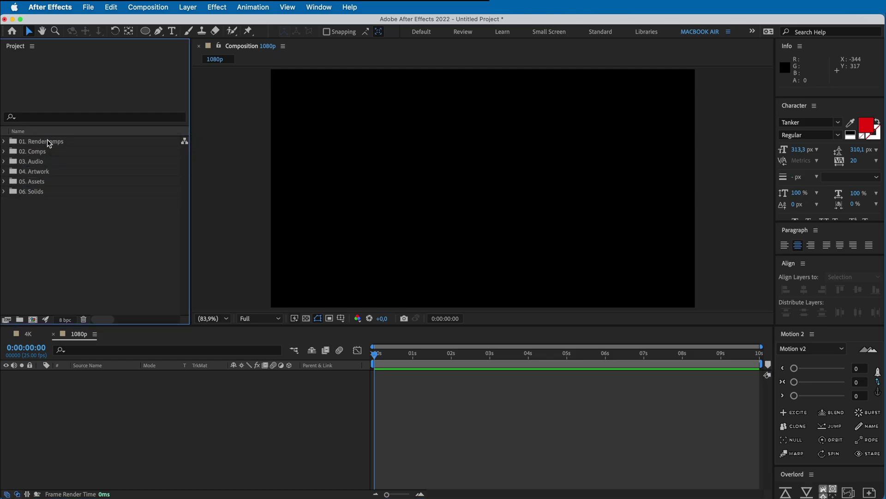
pyautogui.click(54, 240)
# Save the project as AE template.aep in the After Effects Organization folder, replacing the existing file.
pyautogui.click(90, 7)
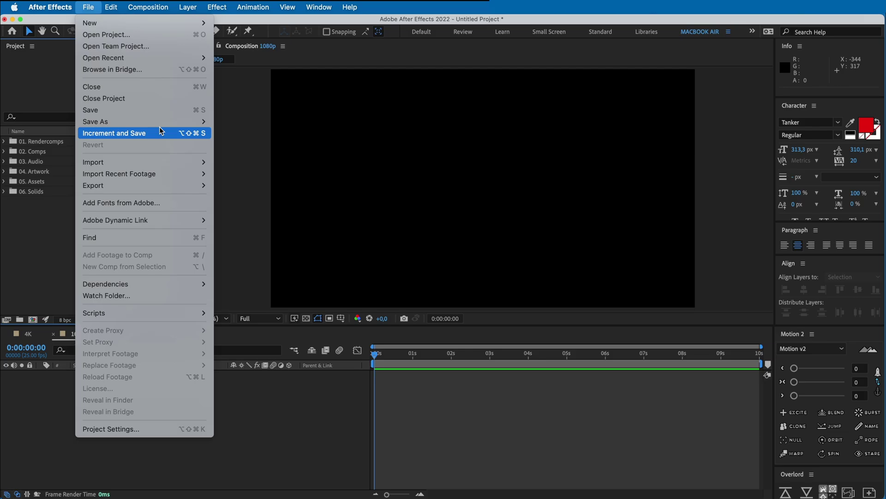
pyautogui.moveTo(175, 121)
pyautogui.click(217, 122)
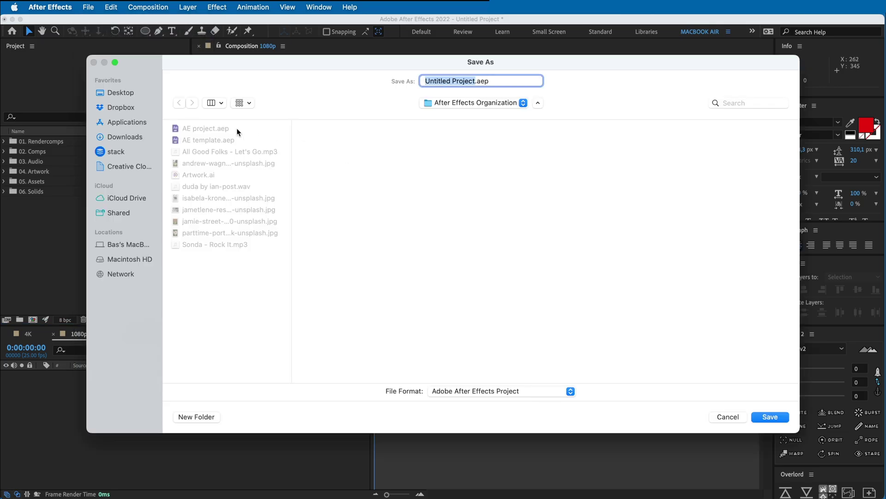
pyautogui.click(219, 140)
pyautogui.press('Return')
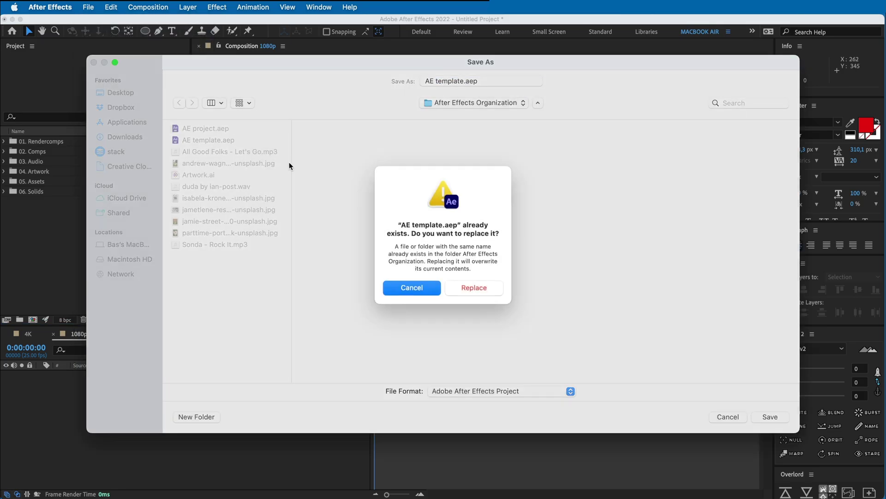
pyautogui.click(474, 297)
# Start a new project without saving the current one and inspect the contents of its 01. Rendercomps folder.
pyautogui.click(88, 7)
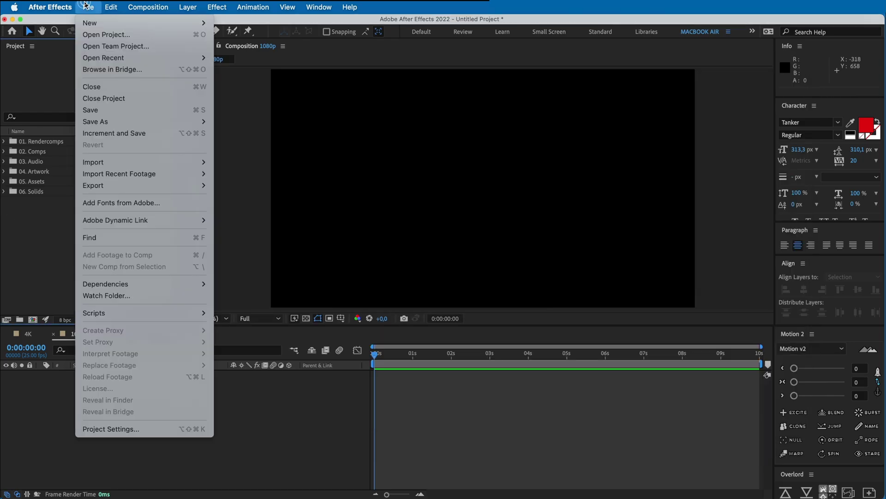
pyautogui.moveTo(106, 62)
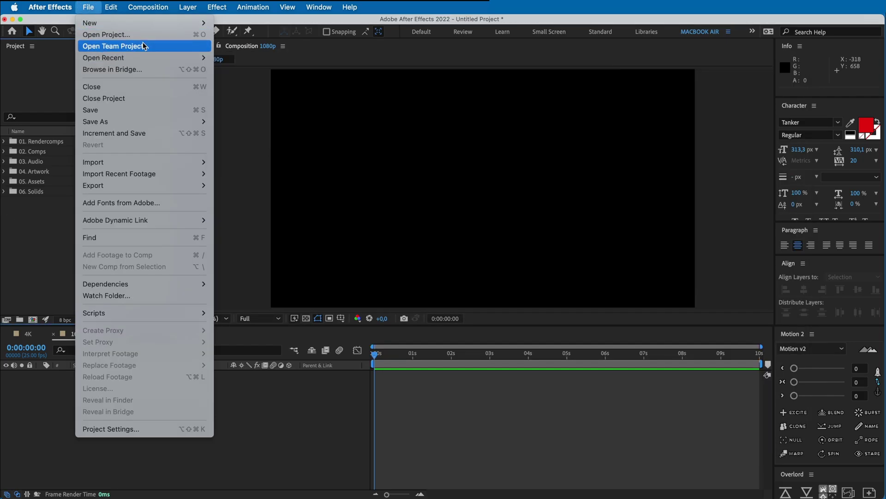
pyautogui.moveTo(134, 23)
pyautogui.click(249, 23)
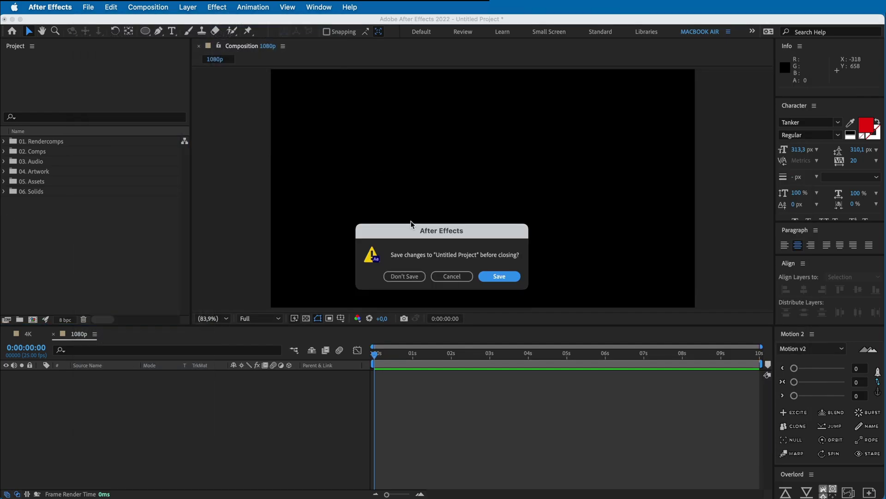
pyautogui.click(411, 276)
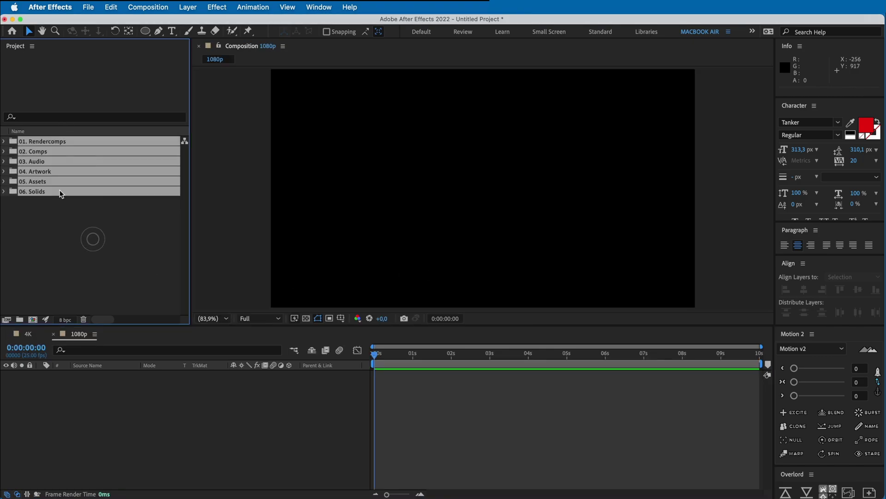
pyautogui.click(4, 141)
pyautogui.click(27, 151)
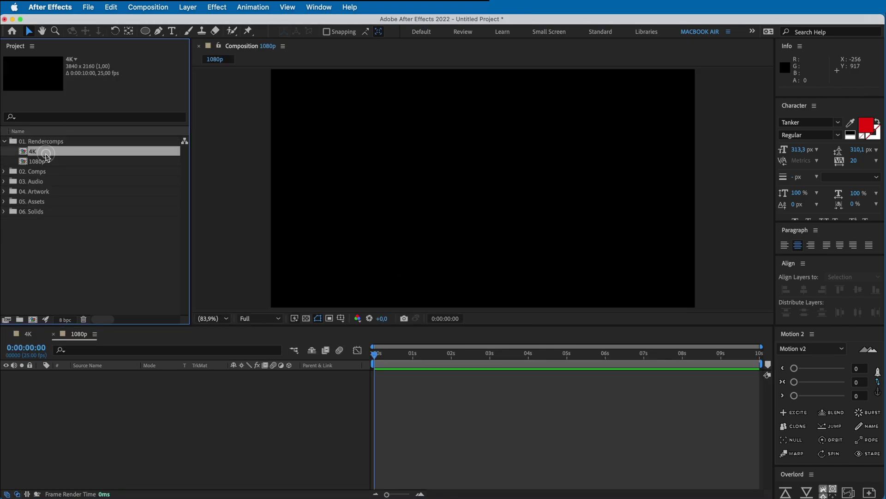
pyautogui.click(3, 141)
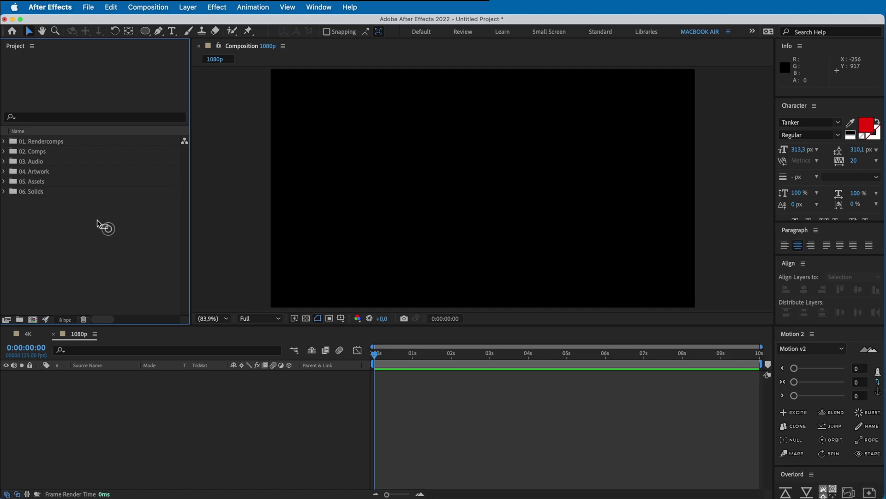
pyautogui.moveTo(96, 219); pyautogui.dragTo(55, 113)
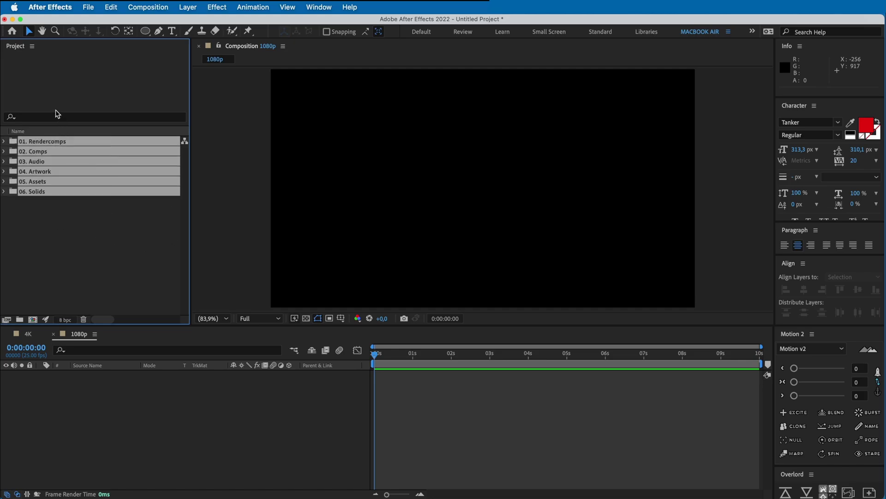
pyautogui.click(93, 256)
pyautogui.press('super+a')
pyautogui.click(52, 236)
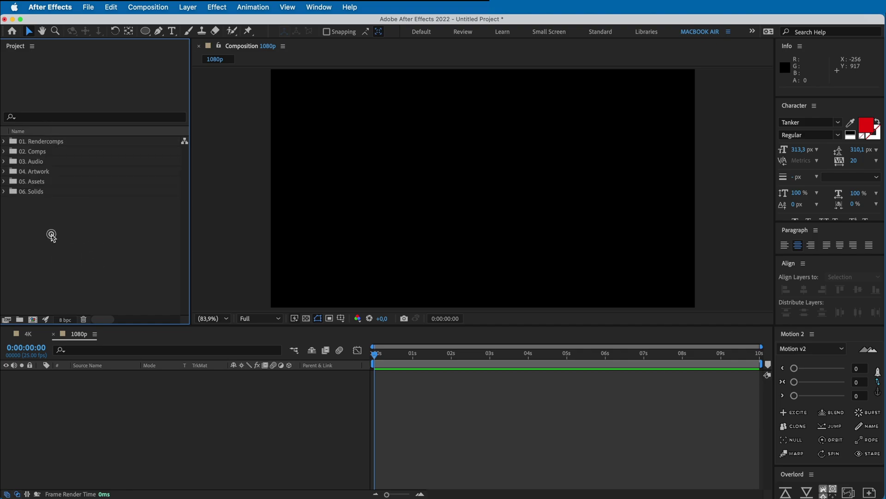
pyautogui.click(41, 196)
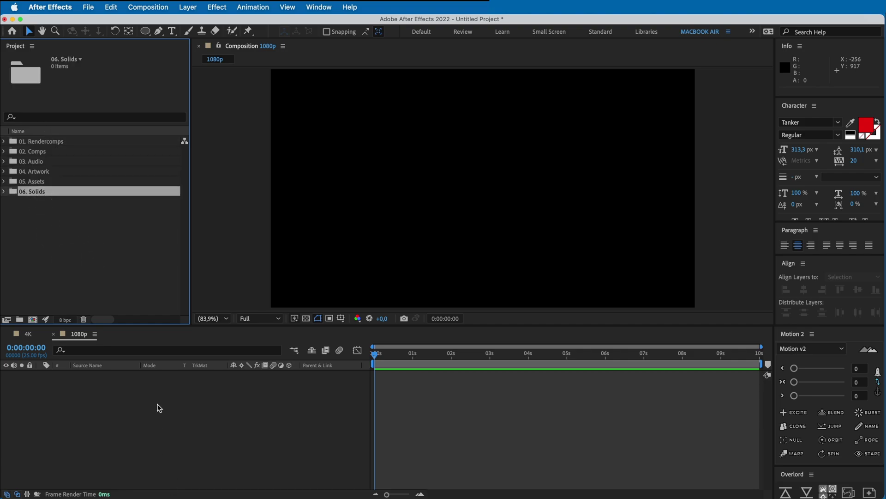
pyautogui.click(116, 273)
# Switch to Finder and open AE template.aep, discarding the changes to the untitled project.
pyautogui.press('super+Tab')
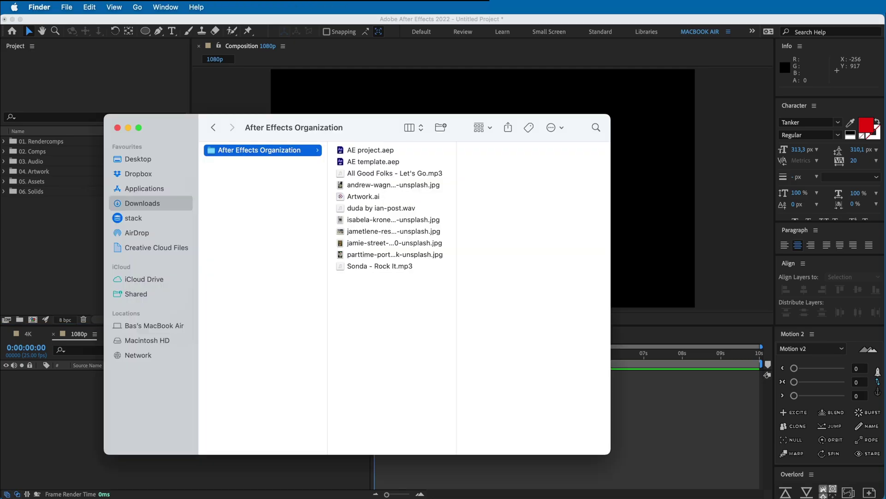
pyautogui.doubleClick(380, 161)
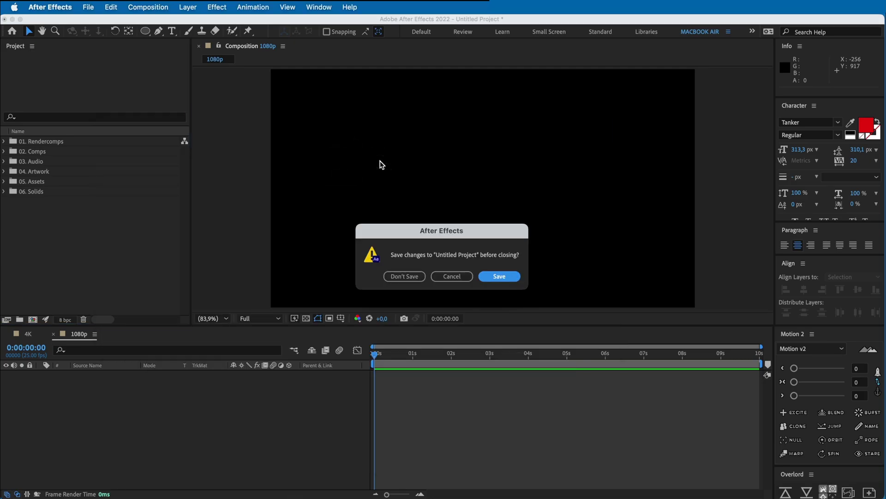
pyautogui.click(412, 279)
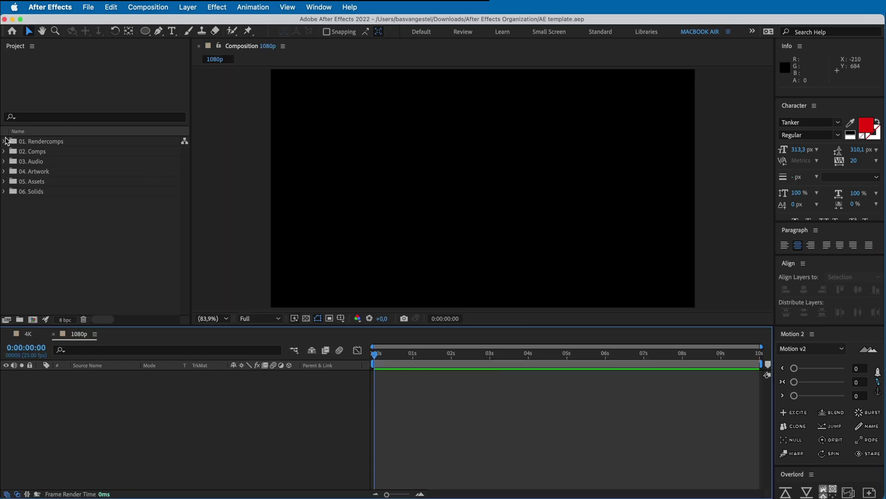
# Add a 1080 × 1080 px composition named Square to the 01. Rendercomps folder and save the template.
pyautogui.click(4, 140)
pyautogui.click(37, 141)
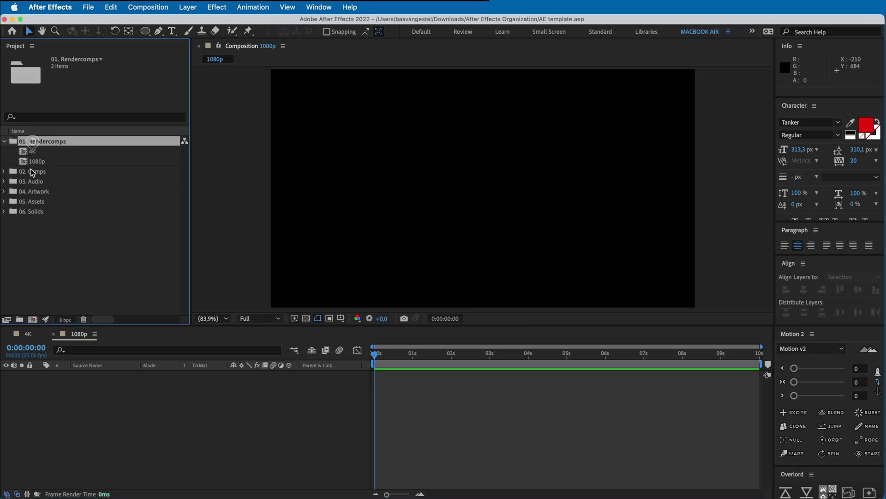
pyautogui.click(32, 319)
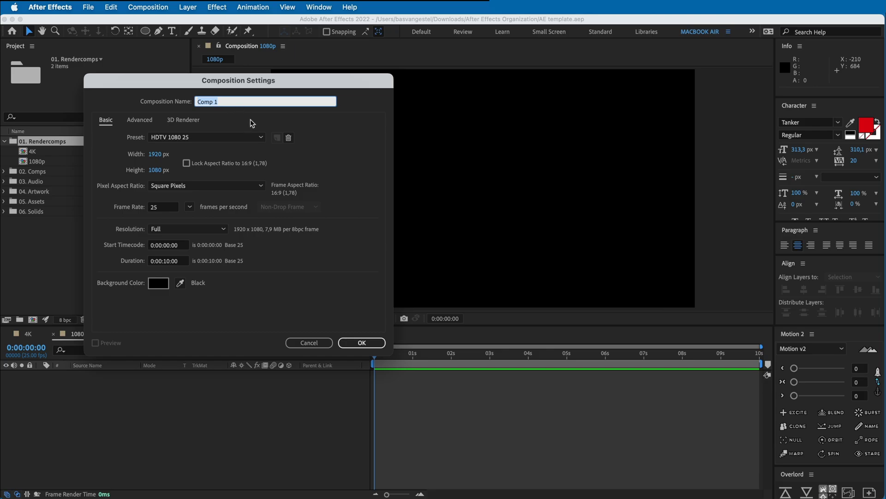
pyautogui.write('Square')
pyautogui.click(156, 153)
pyautogui.write('1080')
pyautogui.press('Return')
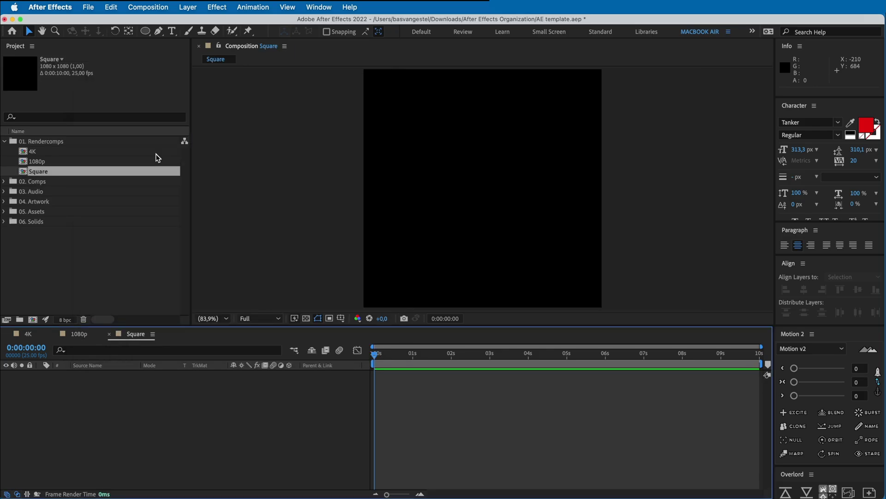
pyautogui.click(111, 287)
pyautogui.press('super+s')
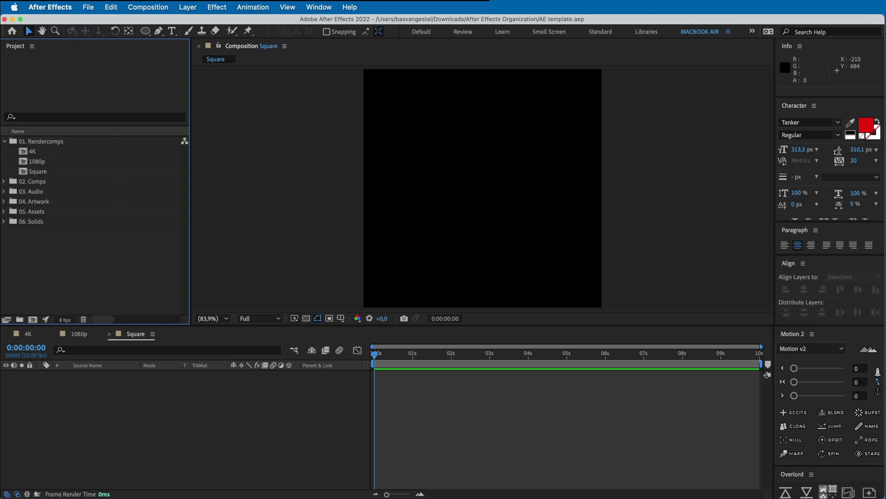
# Create a new project from the updated template and check its 01. Rendercomps folder for the Square composition.
pyautogui.click(87, 7)
pyautogui.moveTo(93, 22)
pyautogui.click(247, 22)
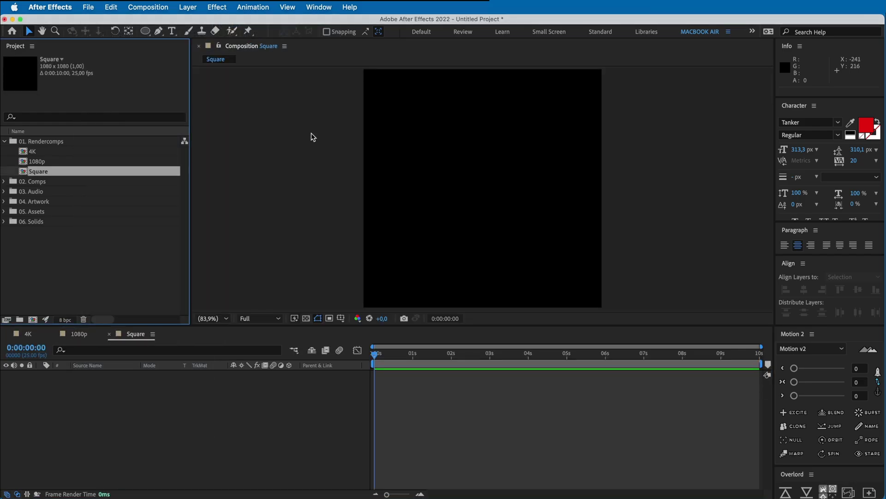
pyautogui.click(40, 180)
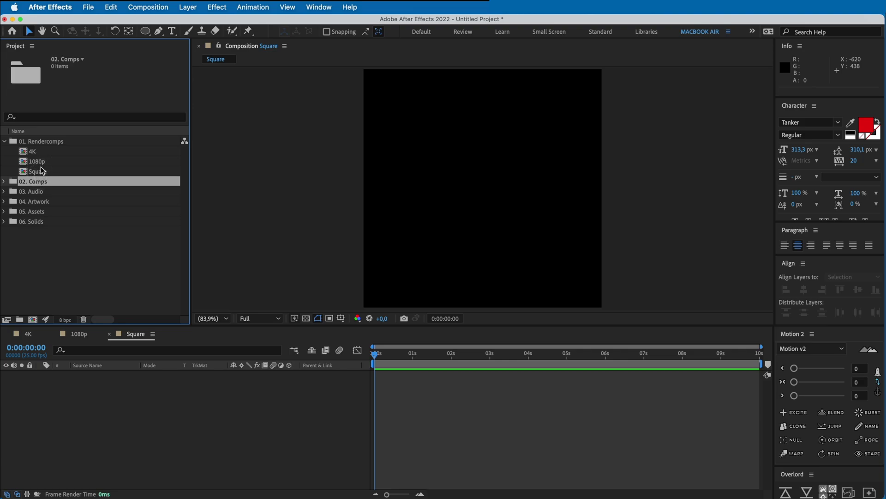
pyautogui.click(41, 170)
pyautogui.click(59, 264)
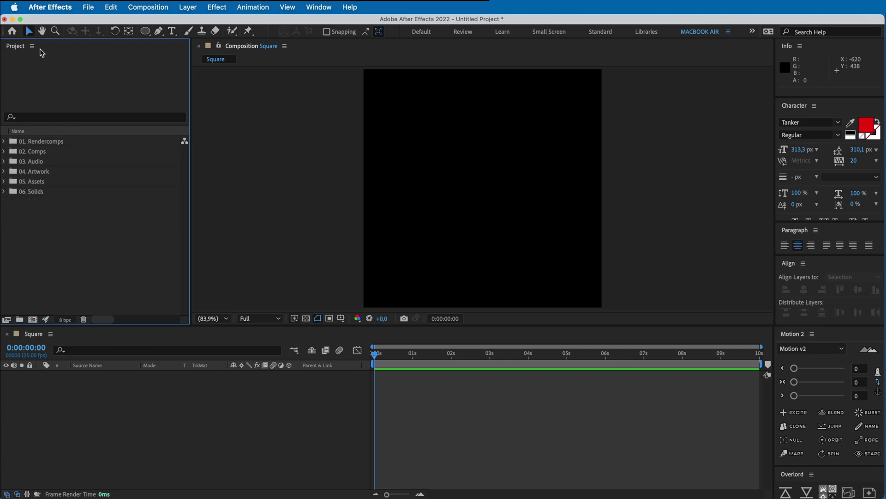
pyautogui.click(93, 229)
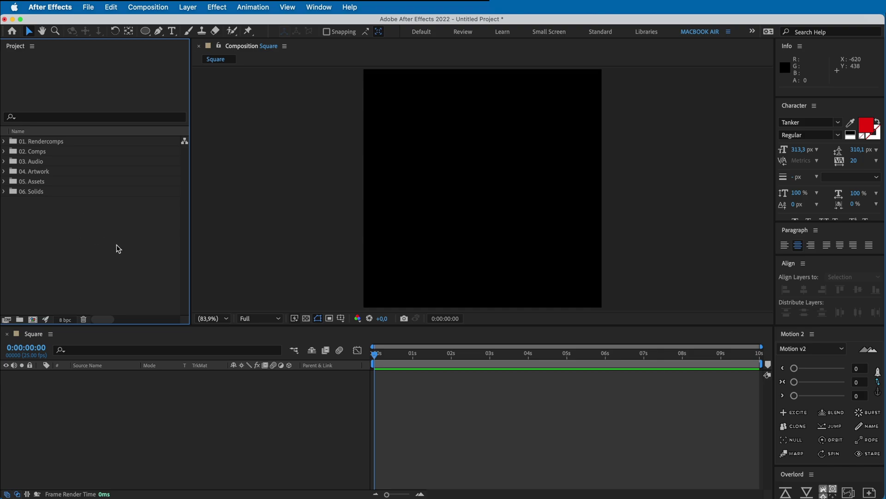